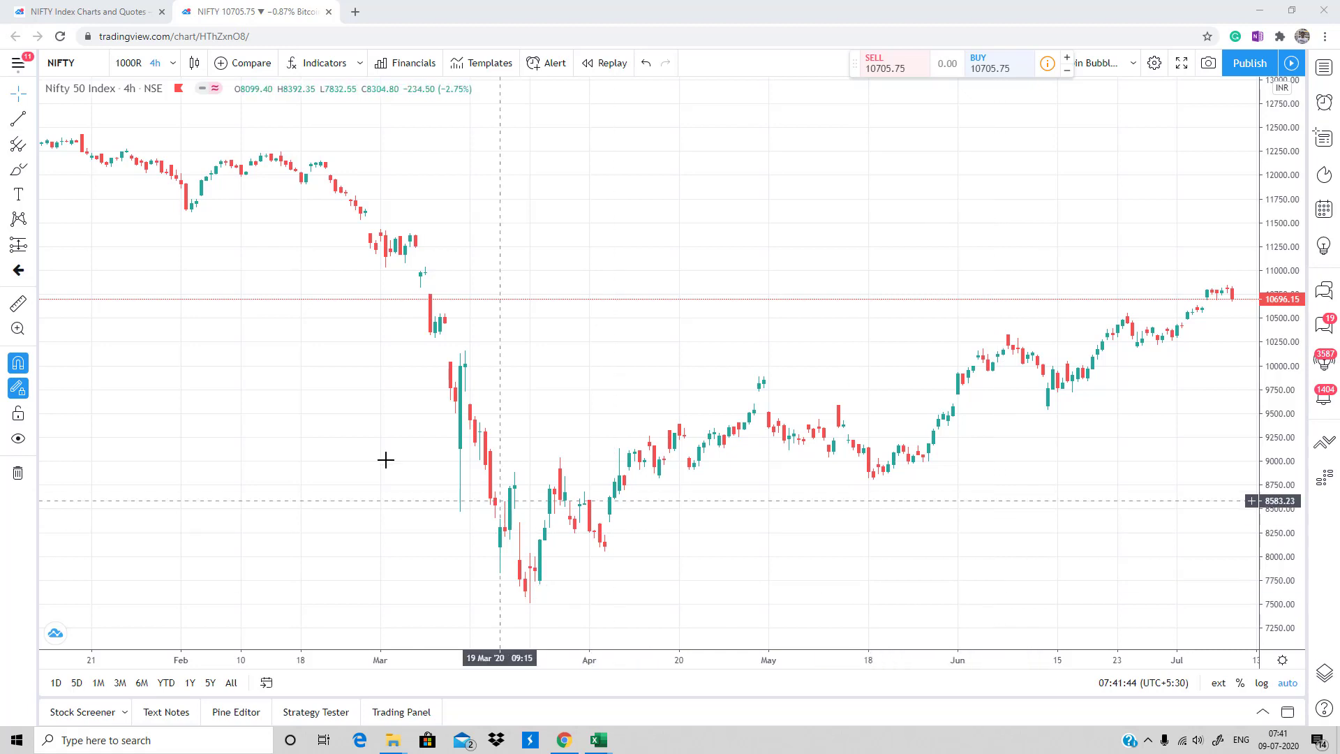
Step: Star Price Range in the Prediction and Measurement tools so it appears in favourites
click(31, 250)
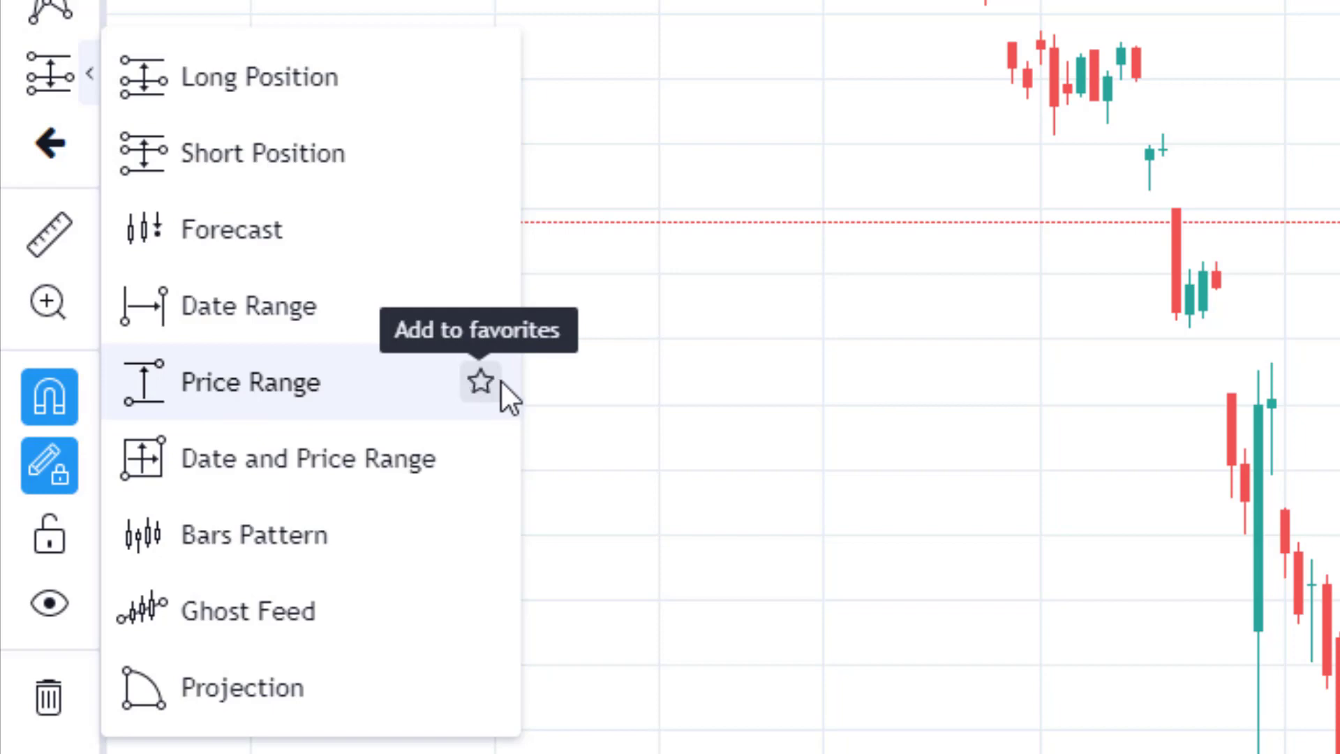
click(480, 382)
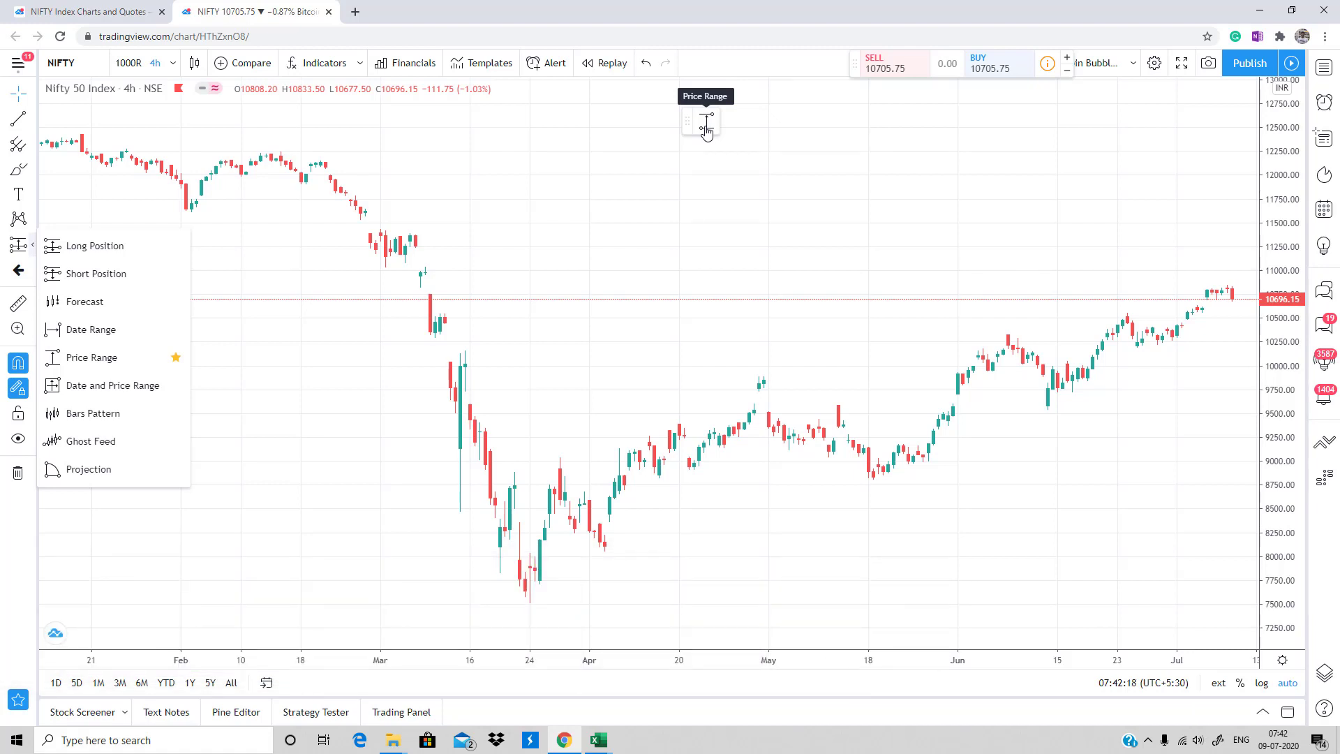
Step: Draw a Price Range on NIFTY from 11384.80 at 28 Feb '20 down to 11029.20
click(706, 125)
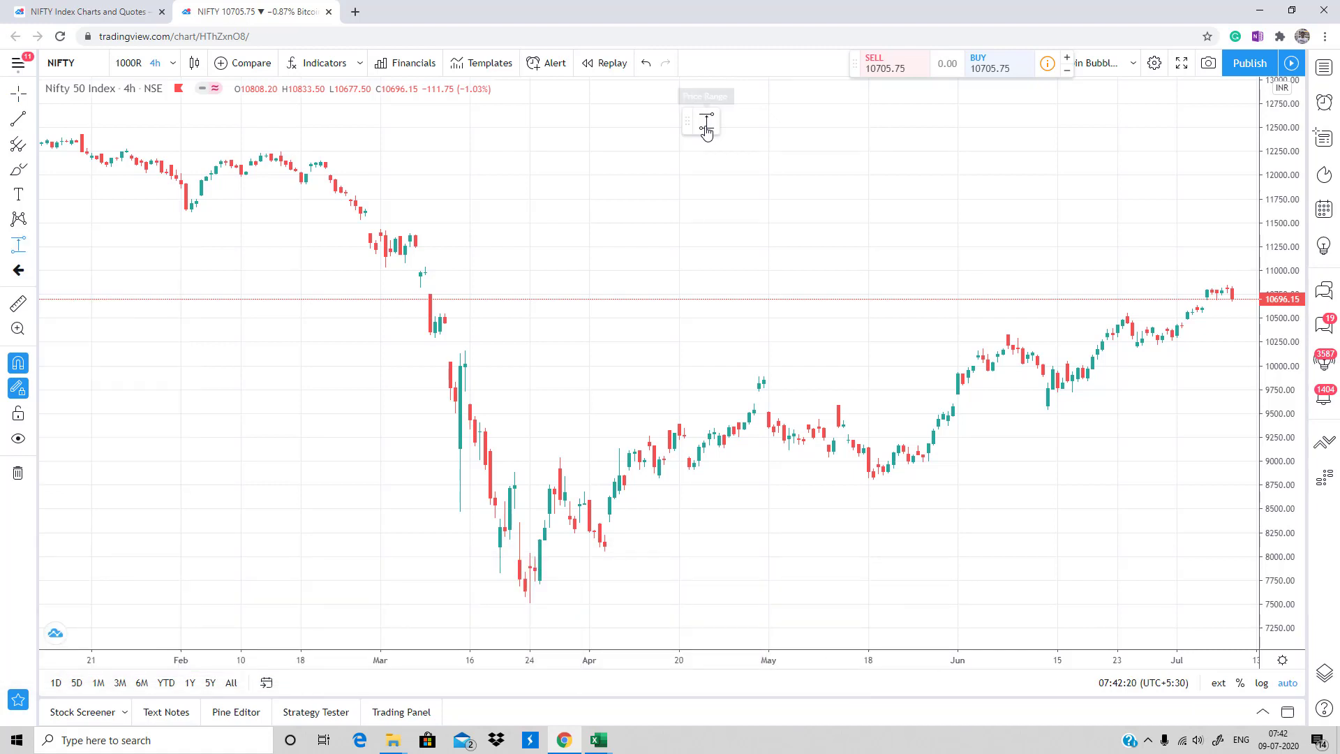
click(370, 234)
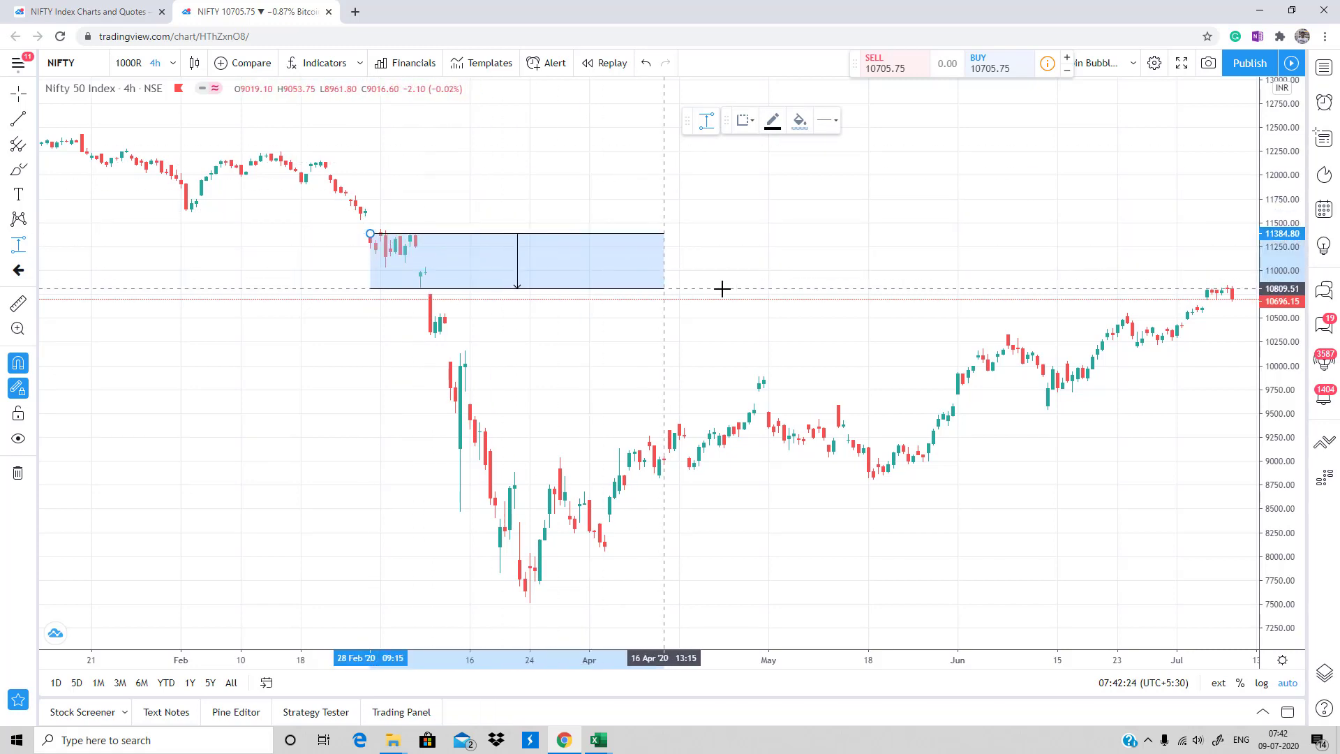
click(1246, 267)
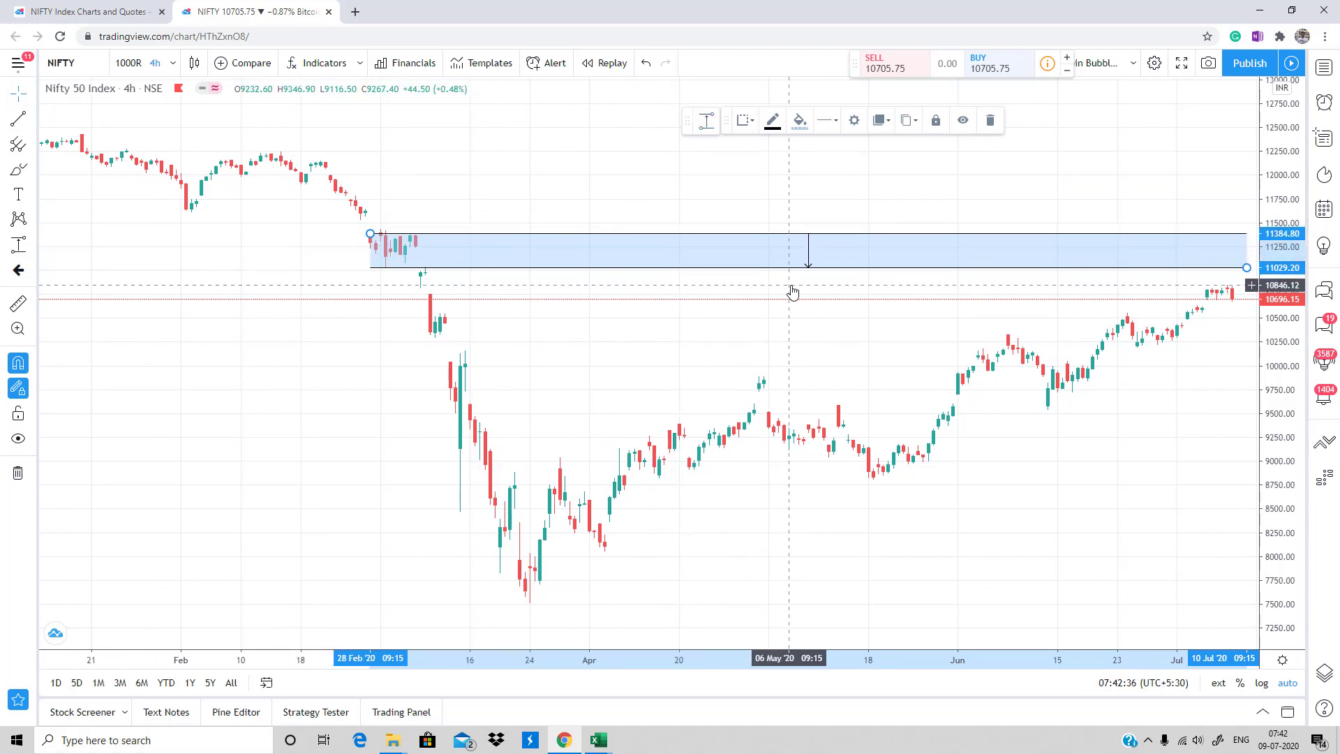
Step: Set the Price Range's line colour opacity to 0%, leaving only the shaded band
double_click(659, 236)
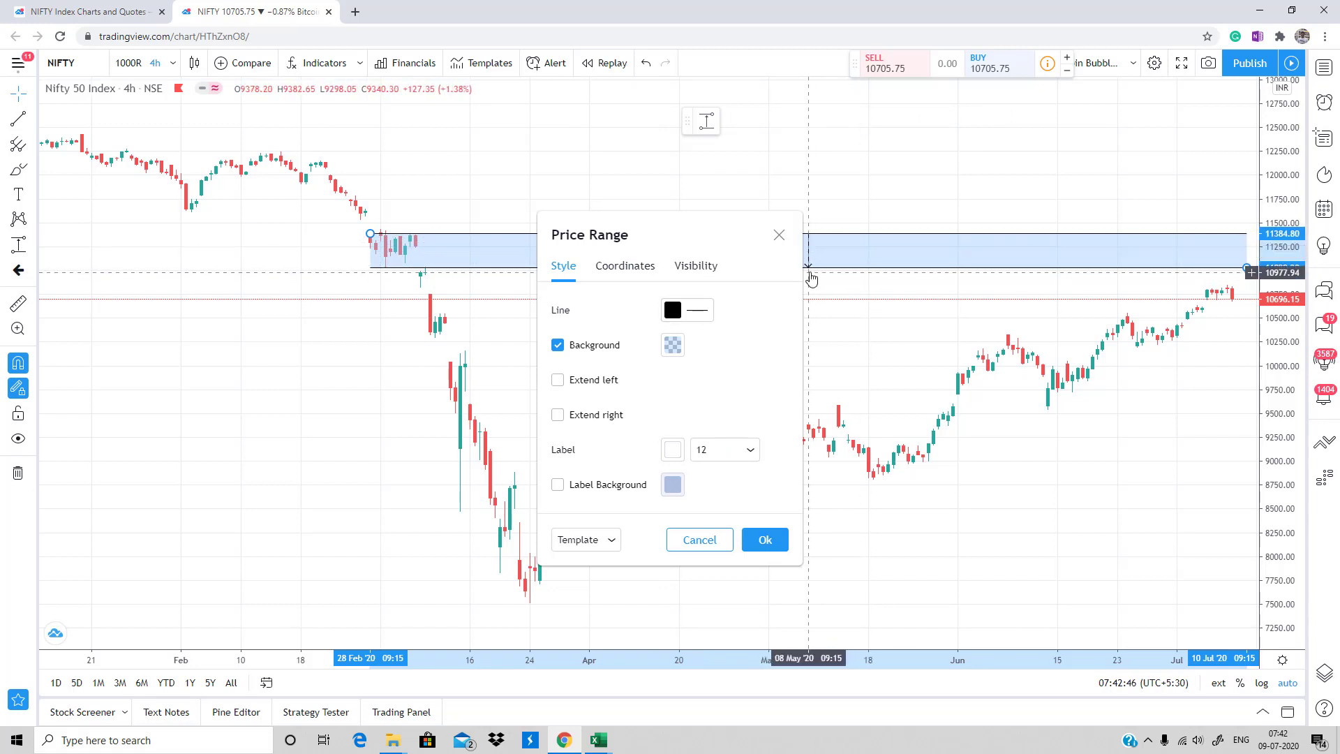
click(676, 315)
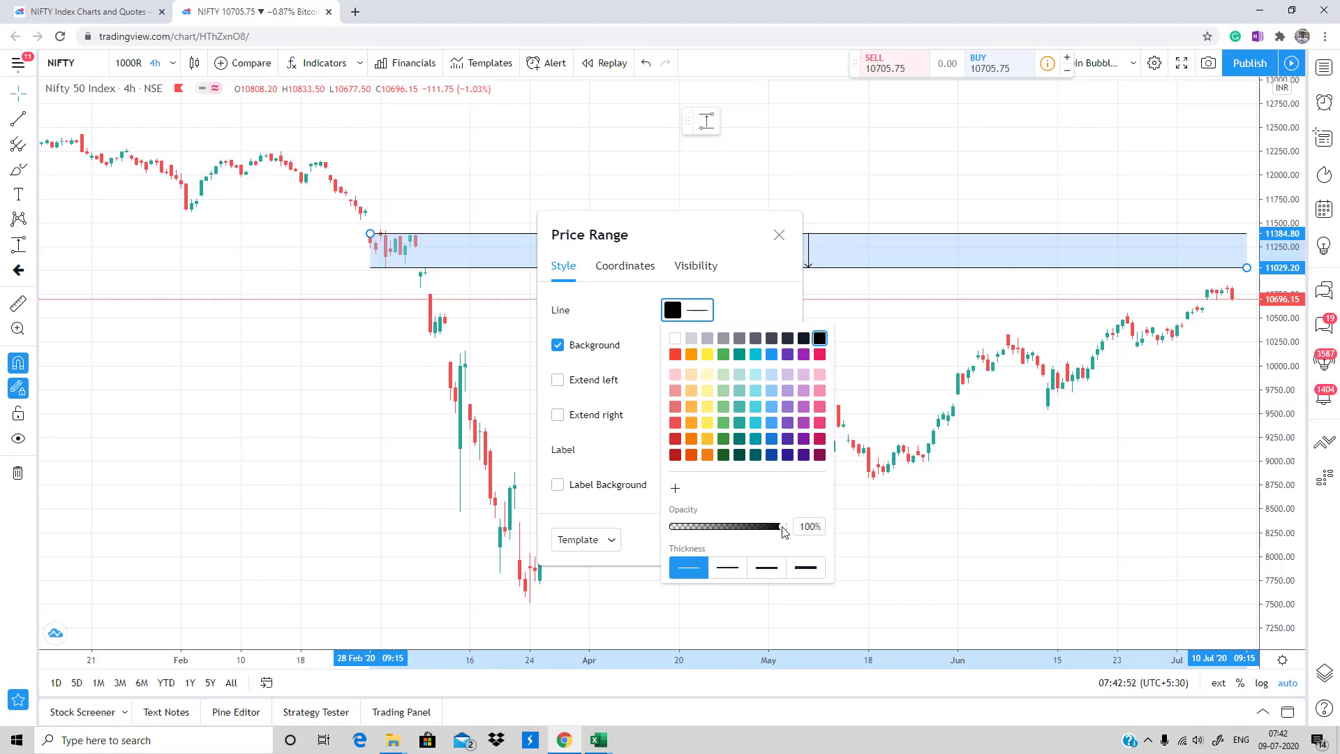
drag(785, 531, 669, 527)
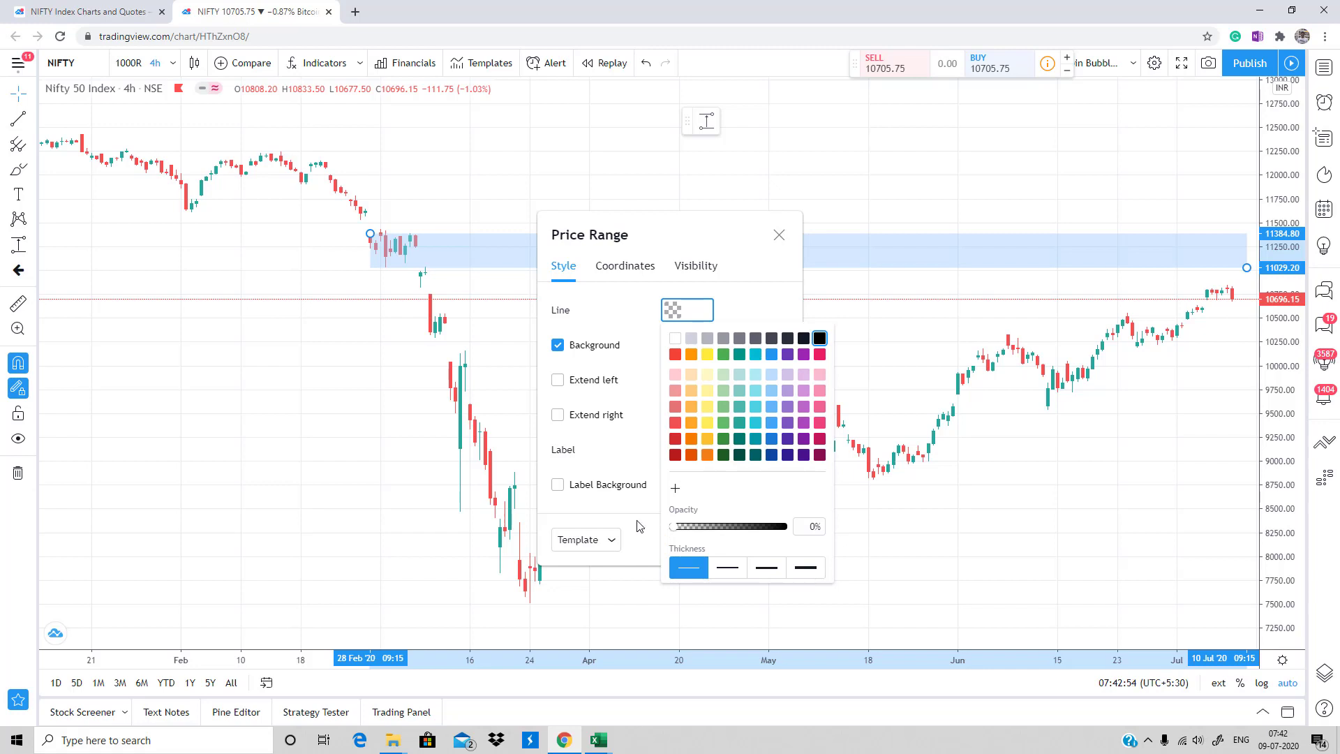
click(733, 314)
drag(681, 230, 653, 320)
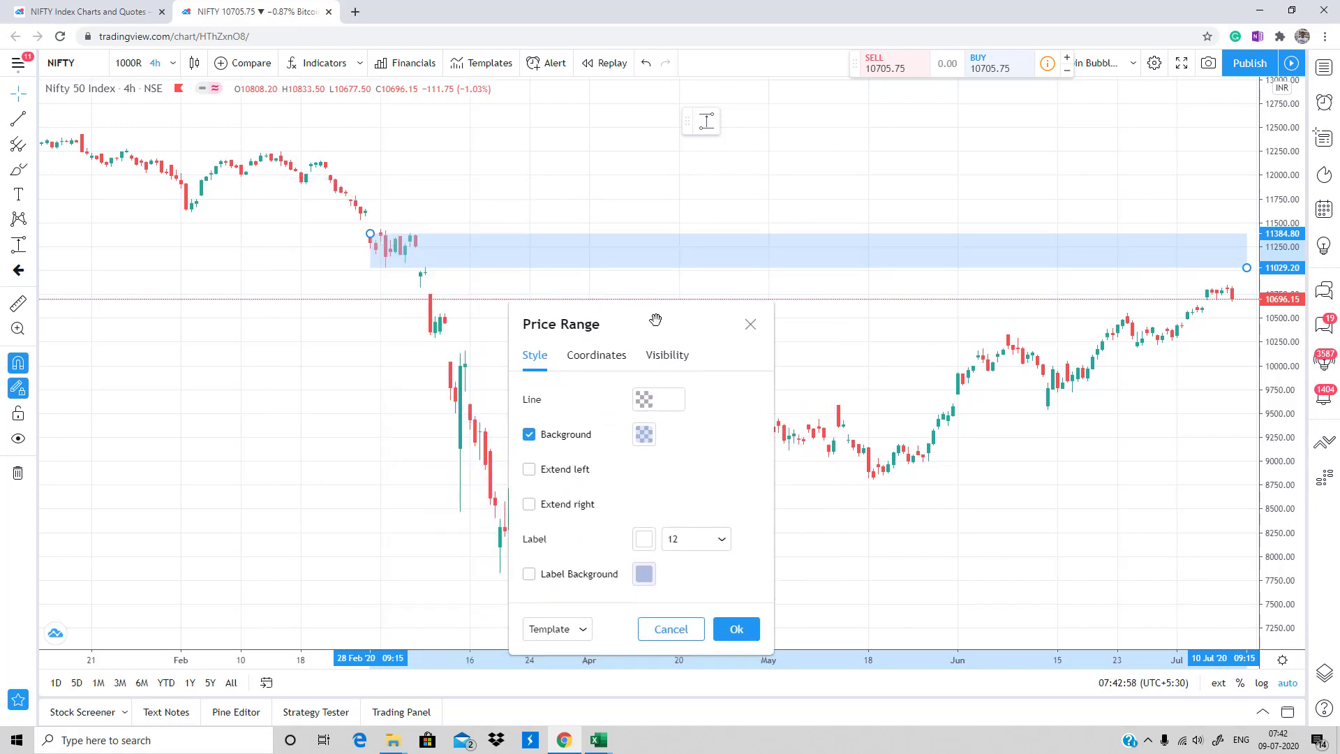
Step: Fill the range with red at about 30% opacity, keep label background off, and apply
click(644, 434)
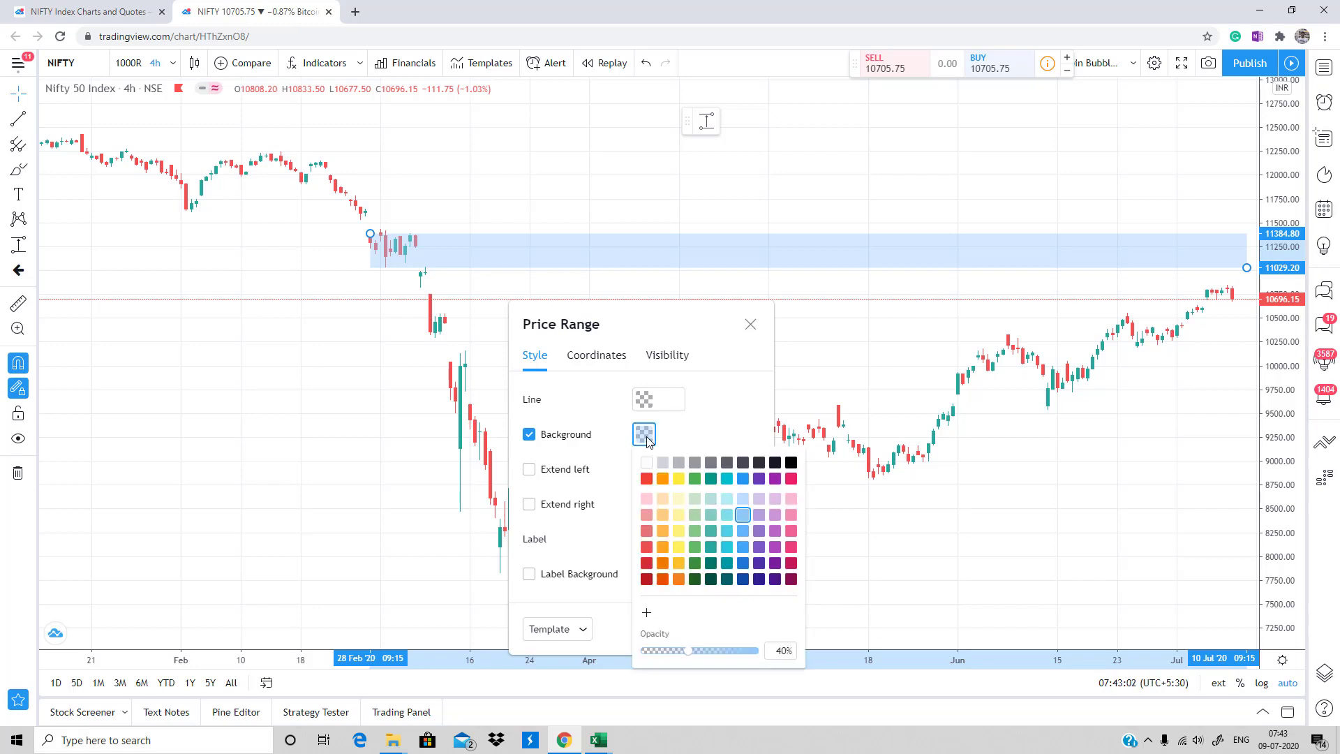
click(646, 479)
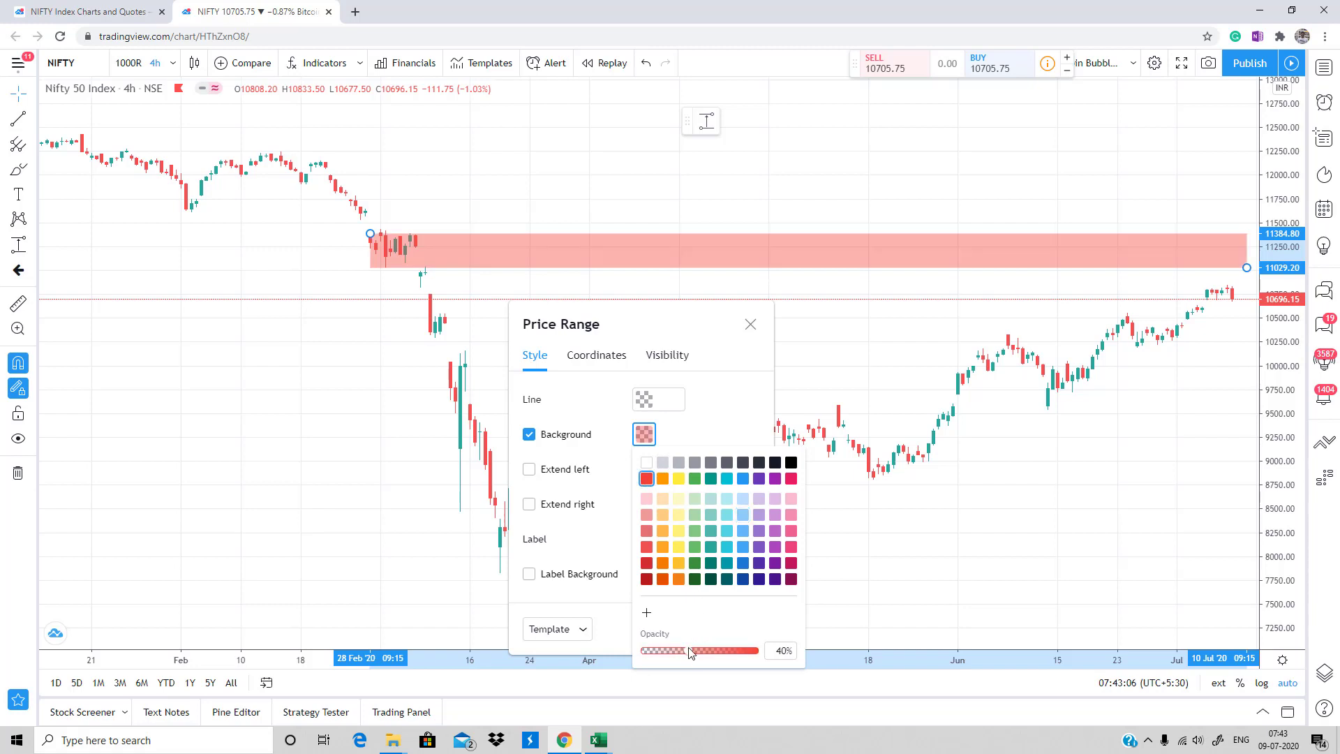
drag(688, 650, 688, 655)
drag(688, 655, 678, 651)
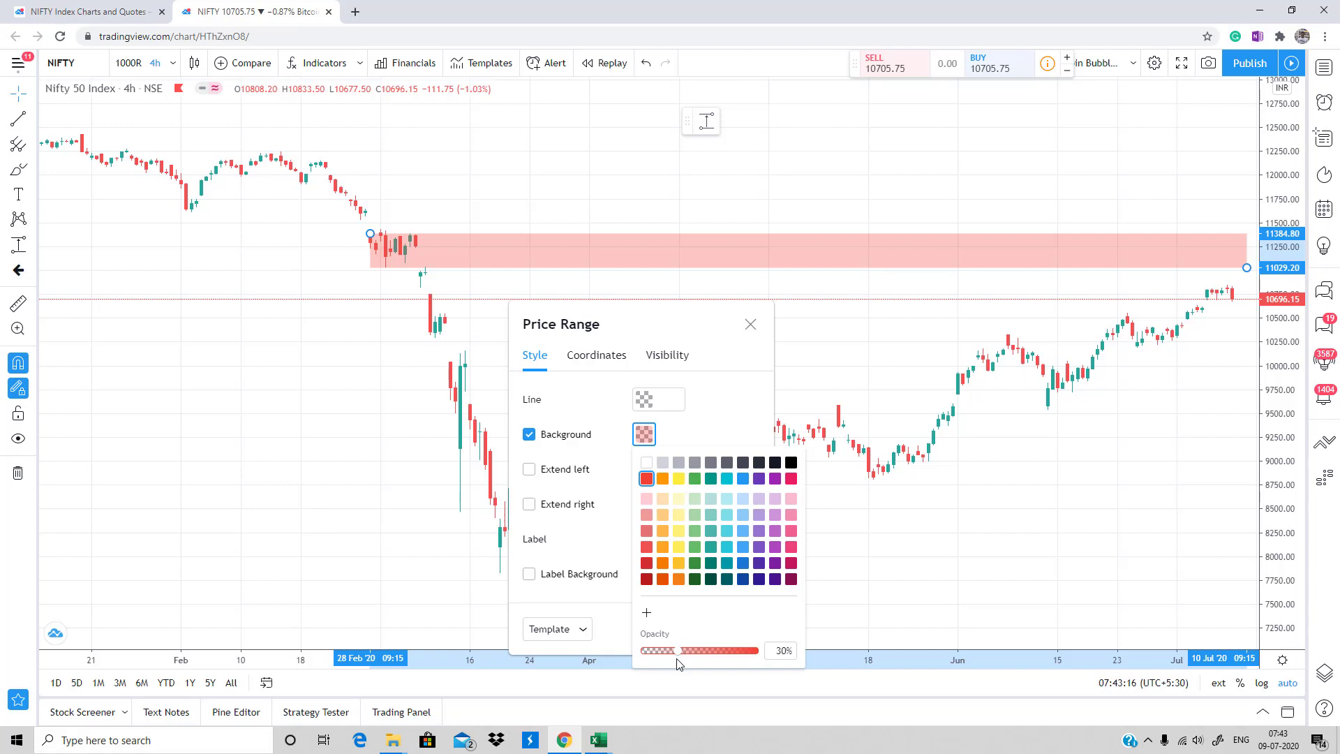
click(725, 421)
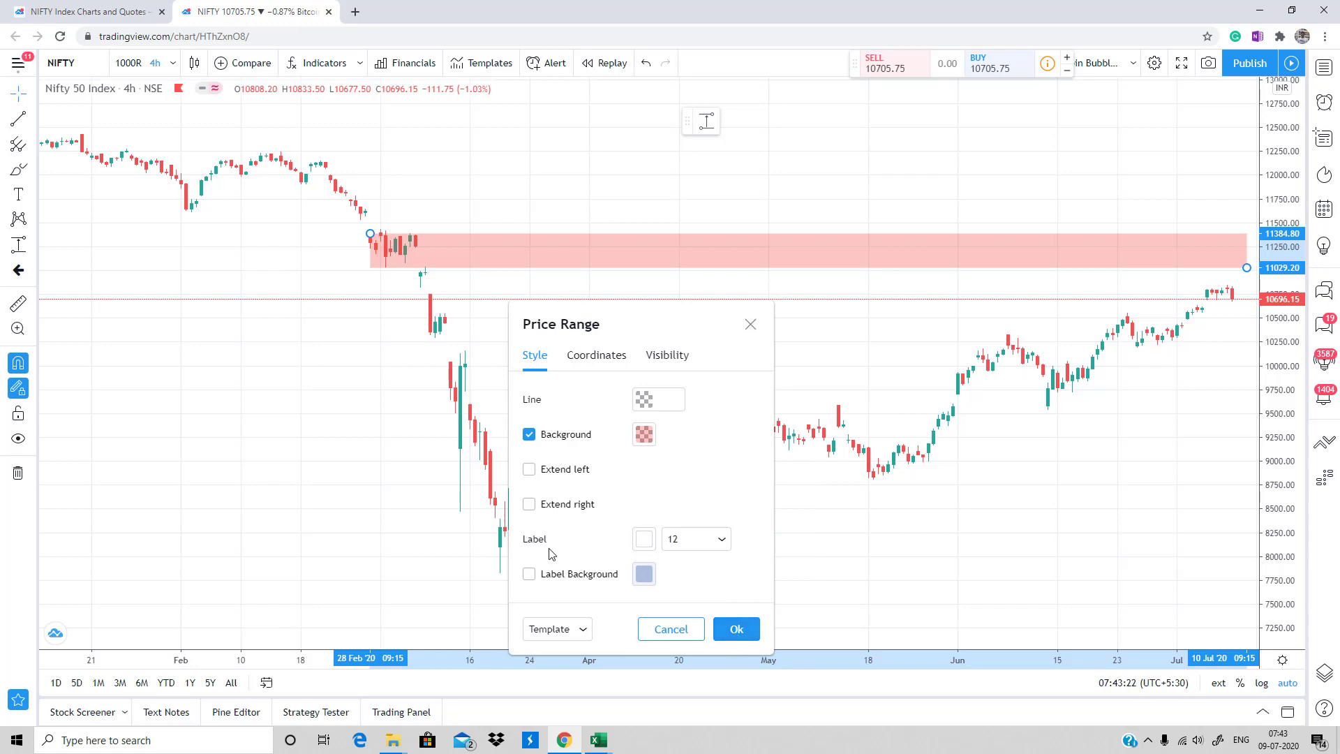
click(529, 574)
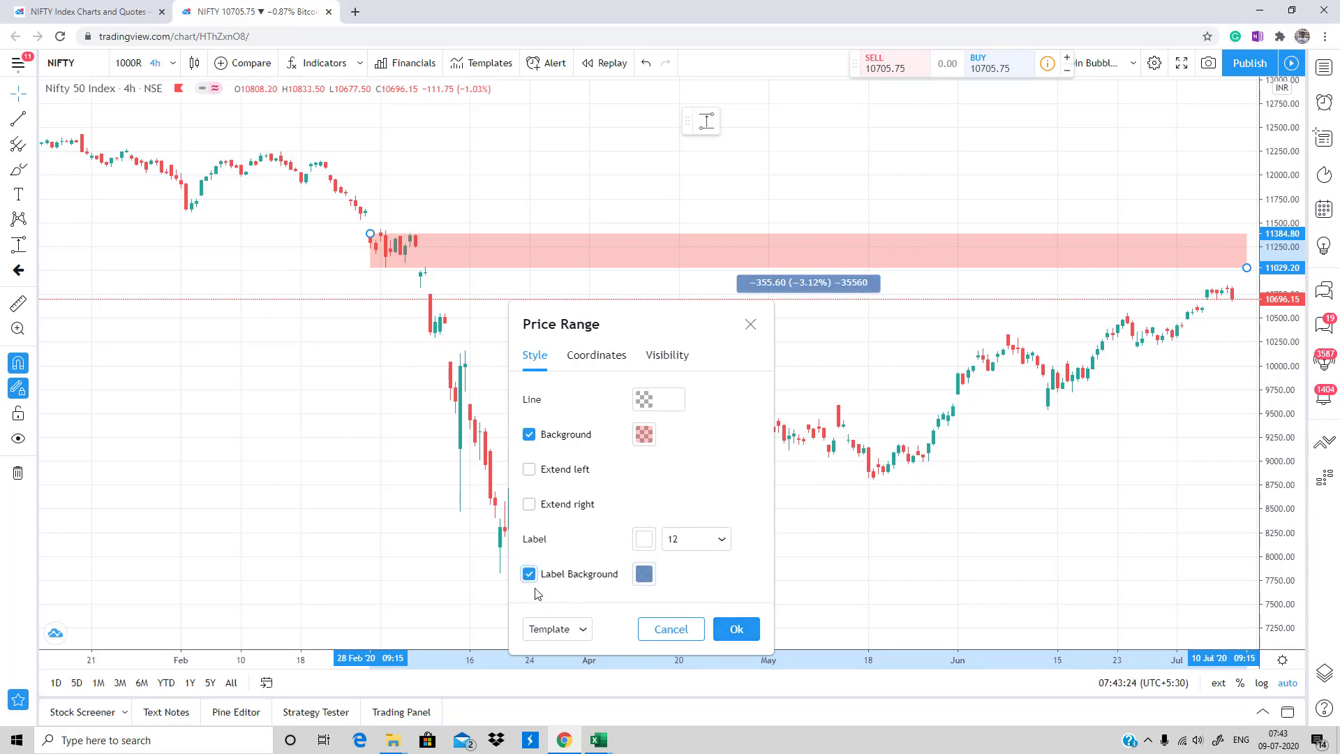
click(528, 578)
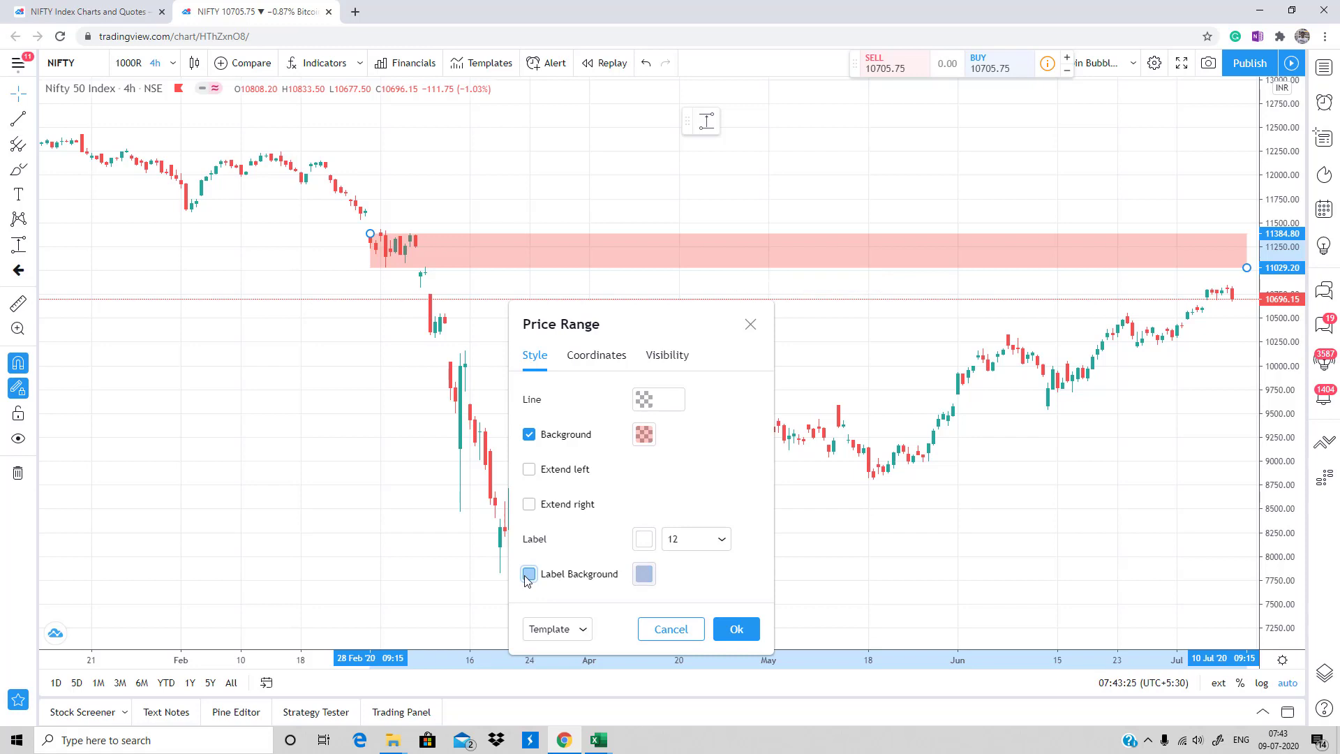
click(737, 629)
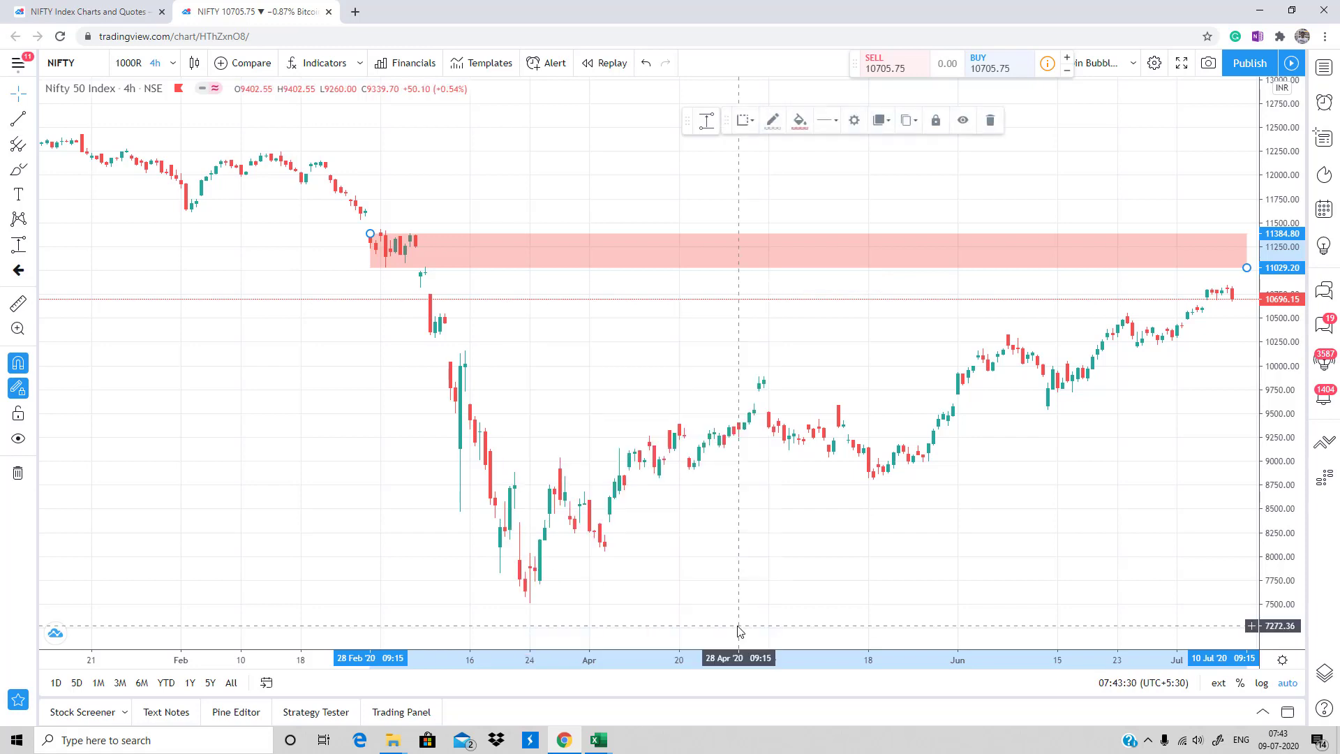
Step: Save the borderless red range style as a drawing template named 'Supply'
click(746, 123)
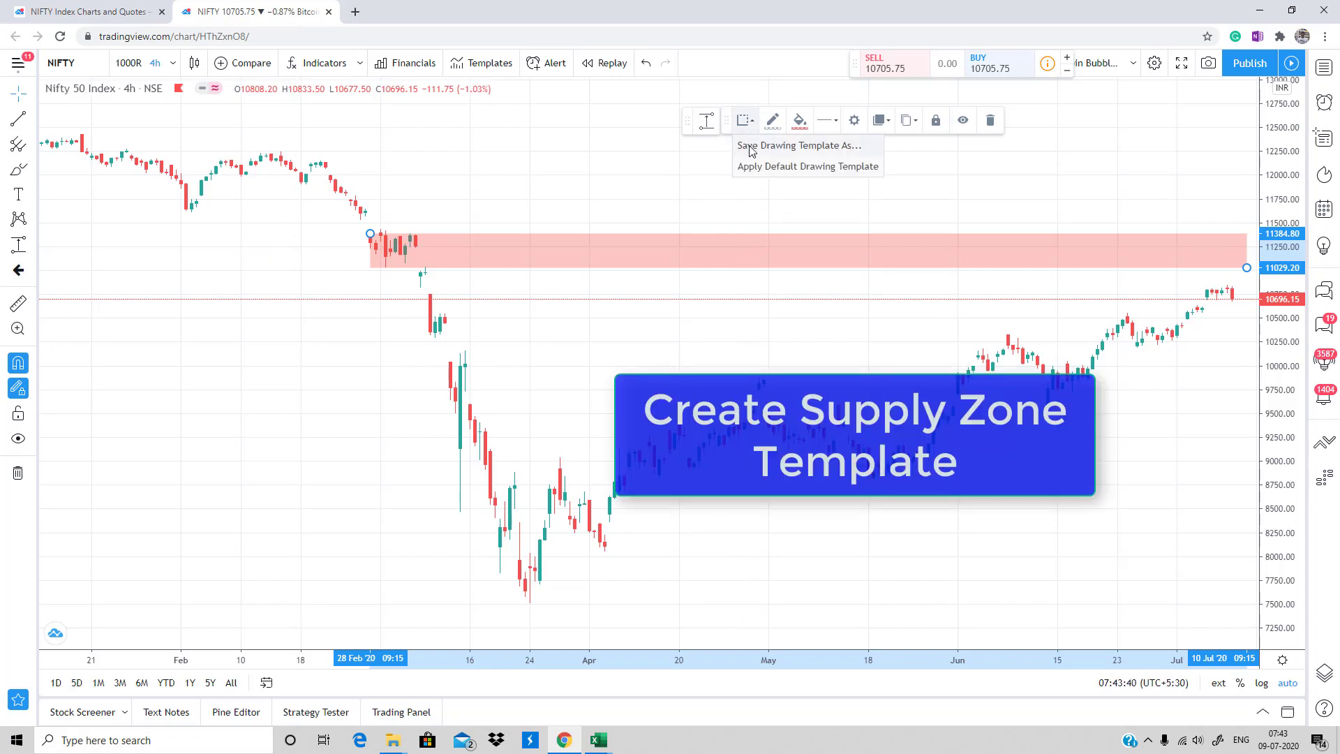
click(751, 150)
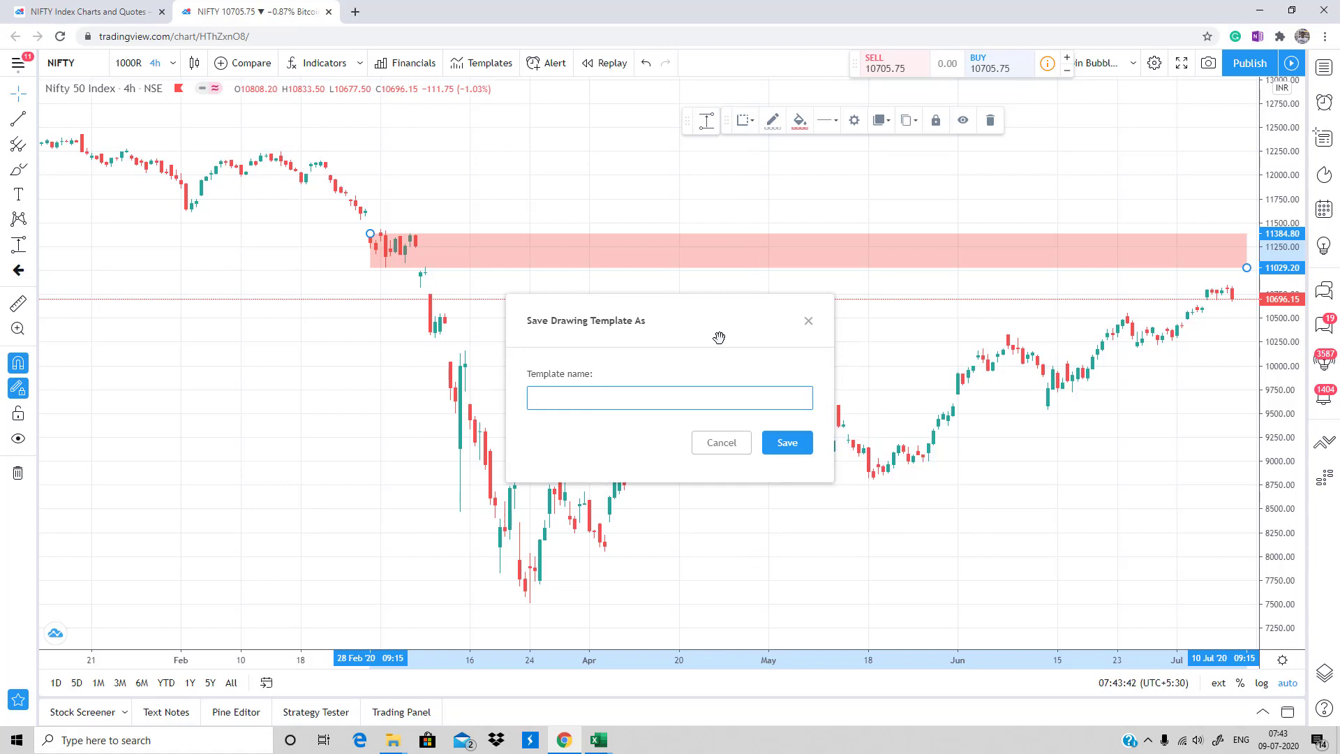
text(Supply Zome)
key(BackSpace)
key(BackSpace)
key(BackSpace)
key(BackSpace)
click(778, 445)
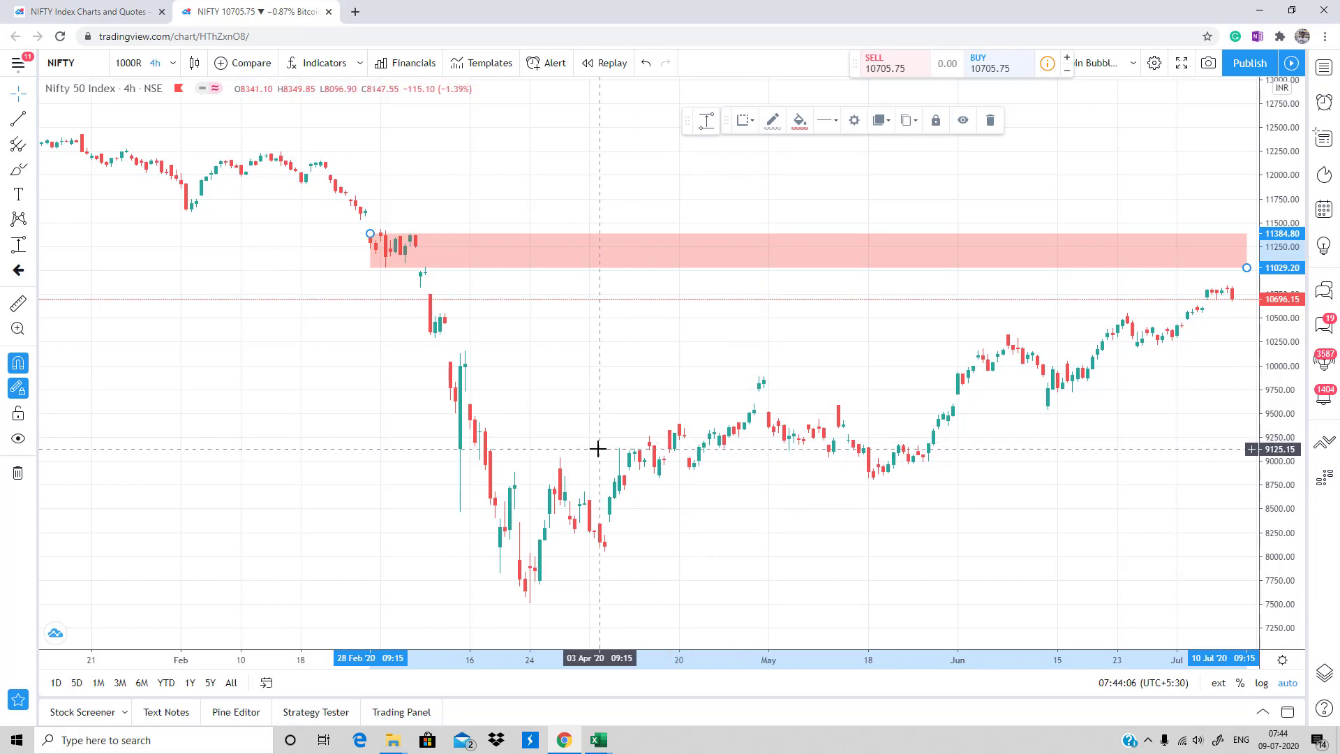
Step: Draw a second range over the March lows (8036.95–7506.71) and fill it translucent green
click(705, 124)
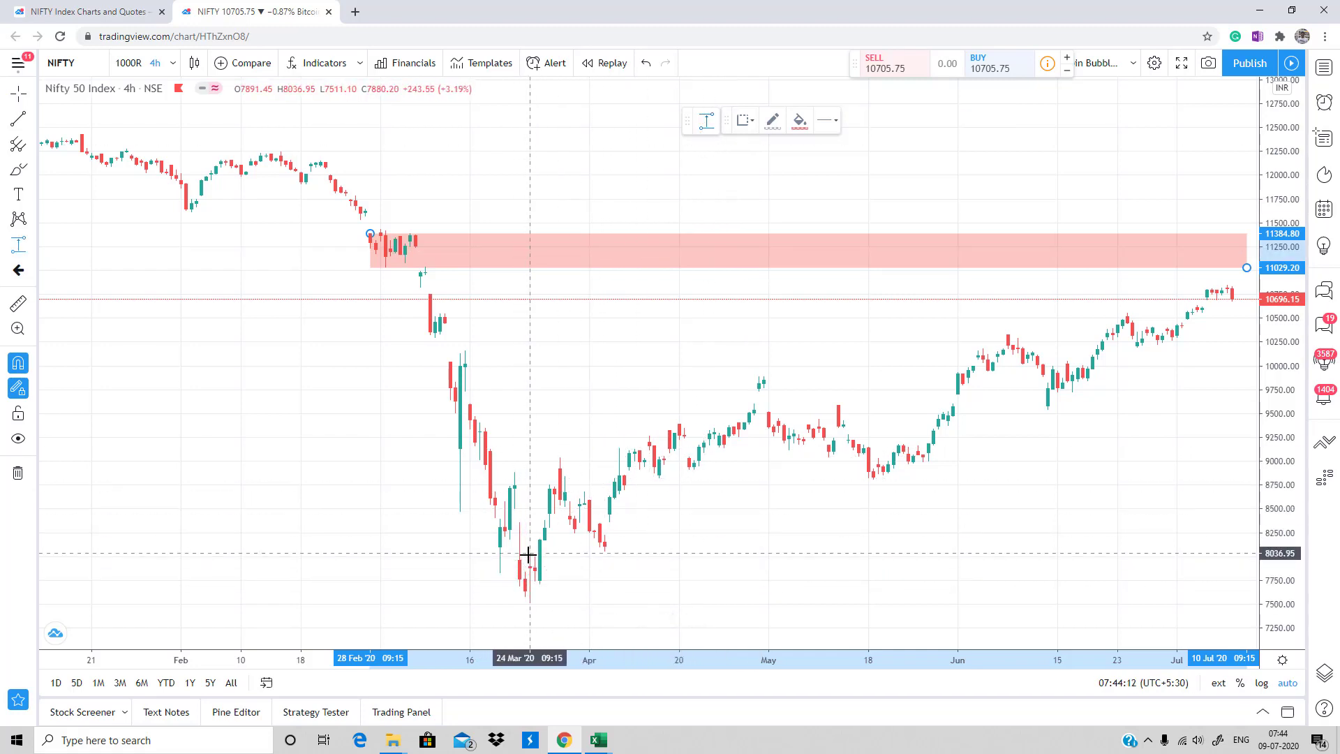
mouse_move(528, 555)
mouse_down()
mouse_move(851, 598)
mouse_move(1326, 614)
mouse_move(1055, 461)
mouse_move(1169, 484)
mouse_move(1249, 600)
mouse_move(1233, 637)
mouse_move(1251, 603)
mouse_up()
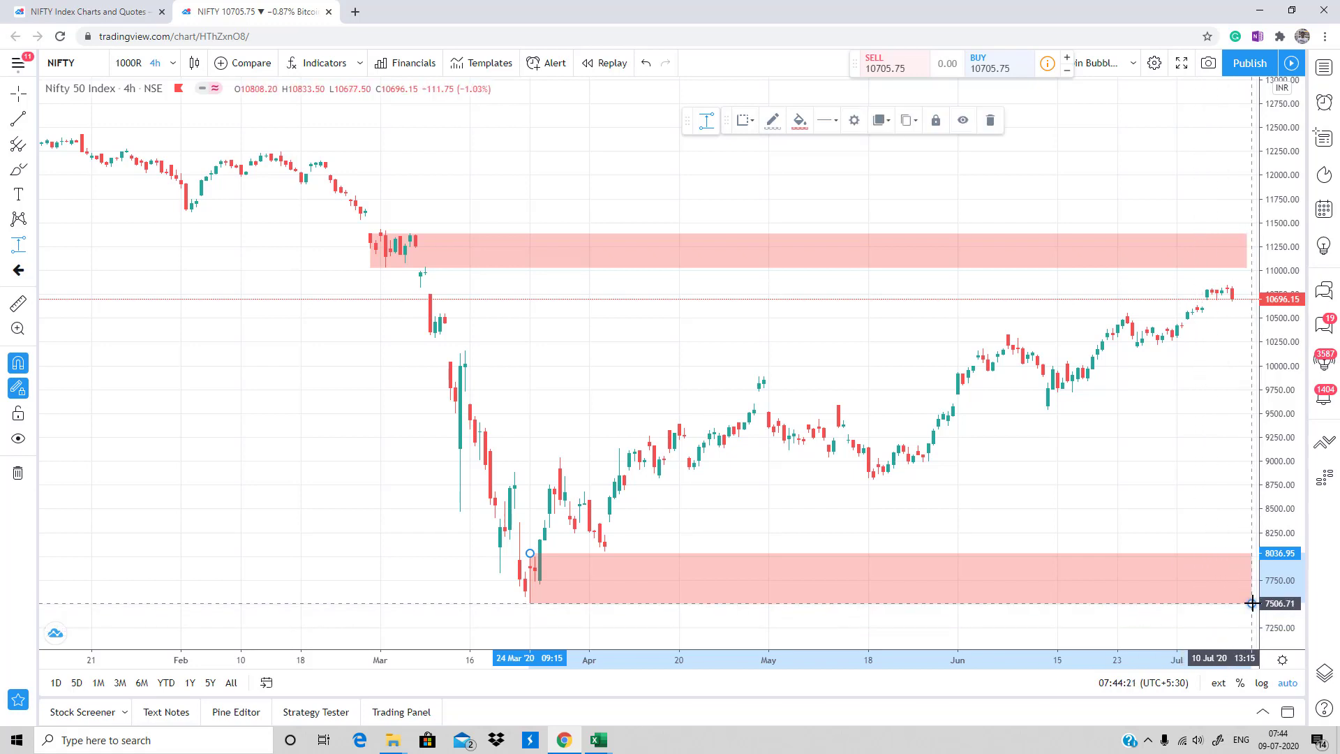
click(800, 121)
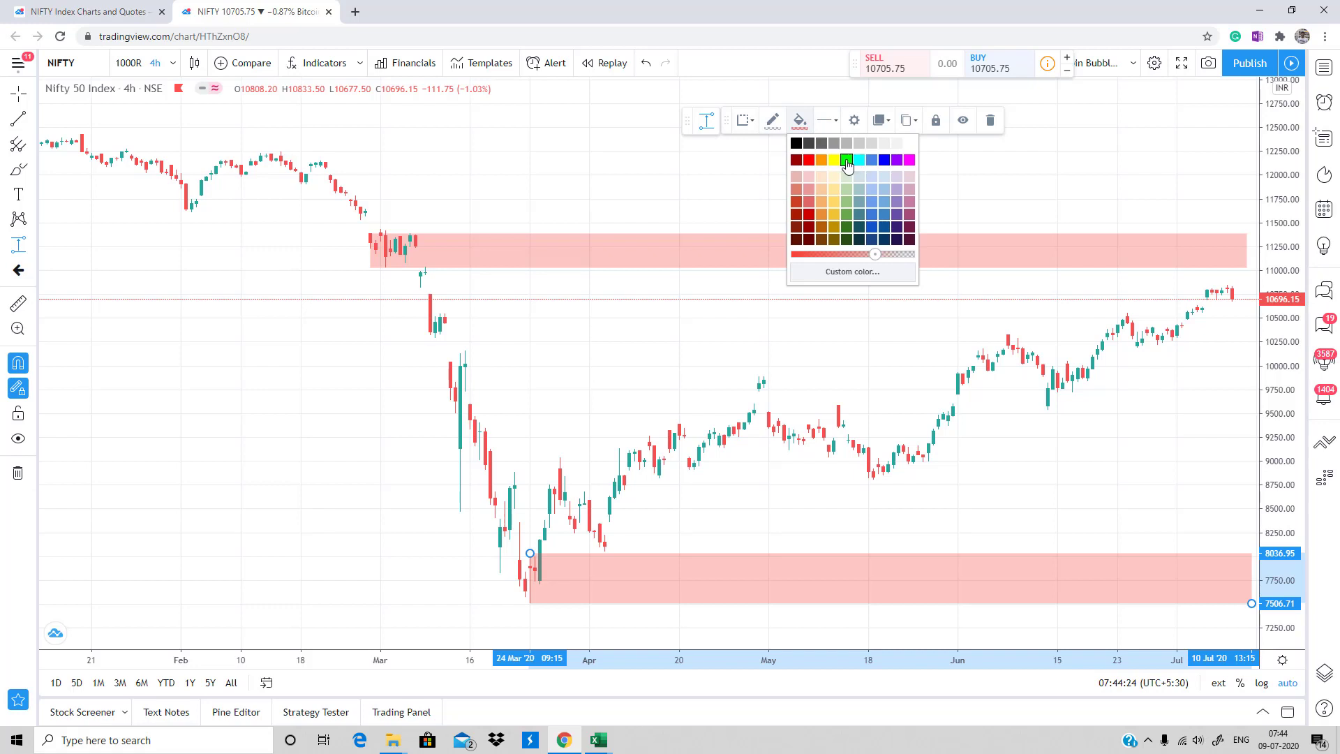
click(847, 161)
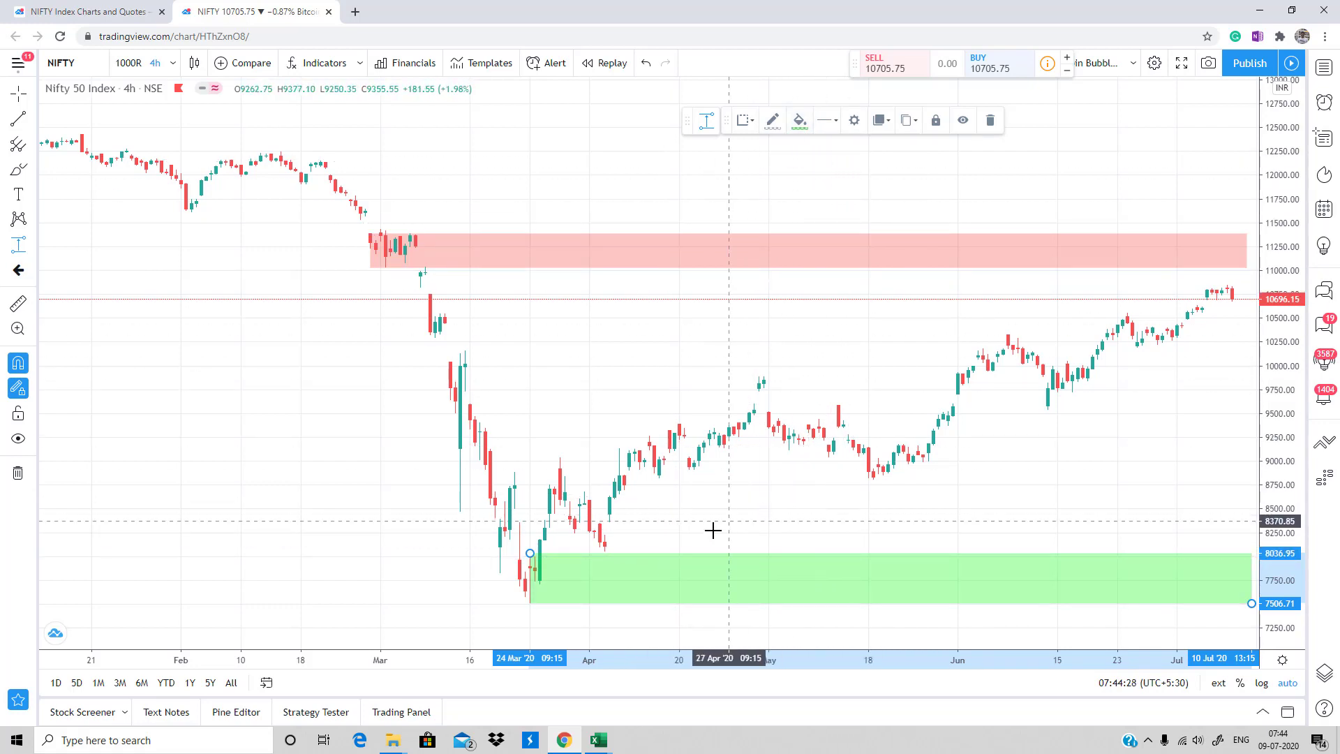
click(799, 122)
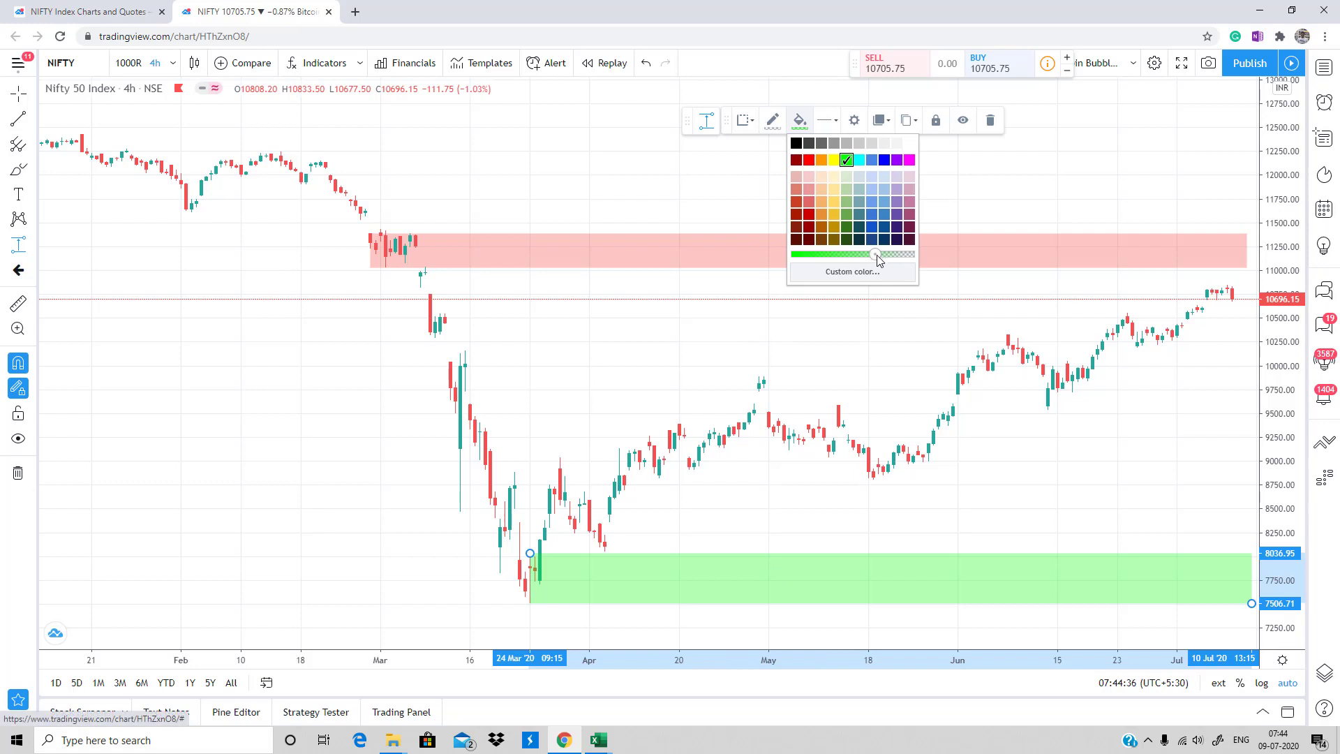
drag(877, 257, 890, 257)
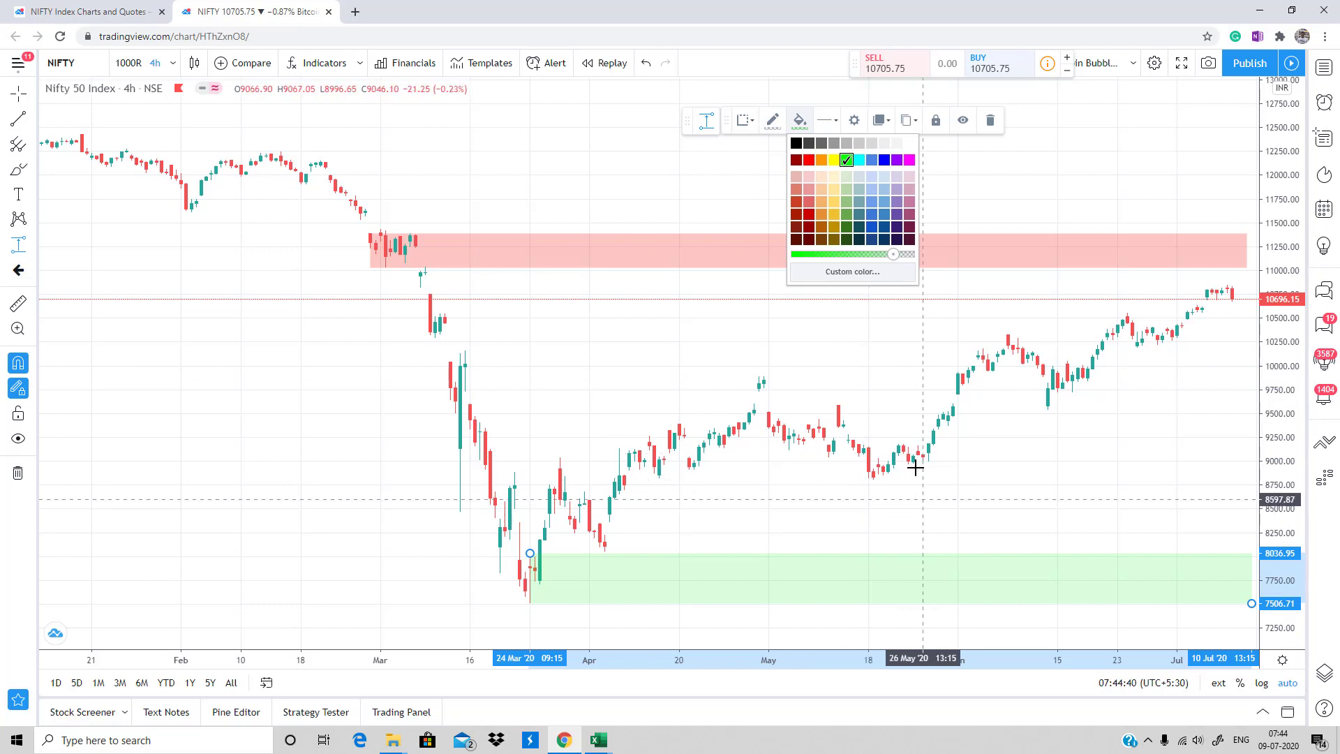
click(752, 123)
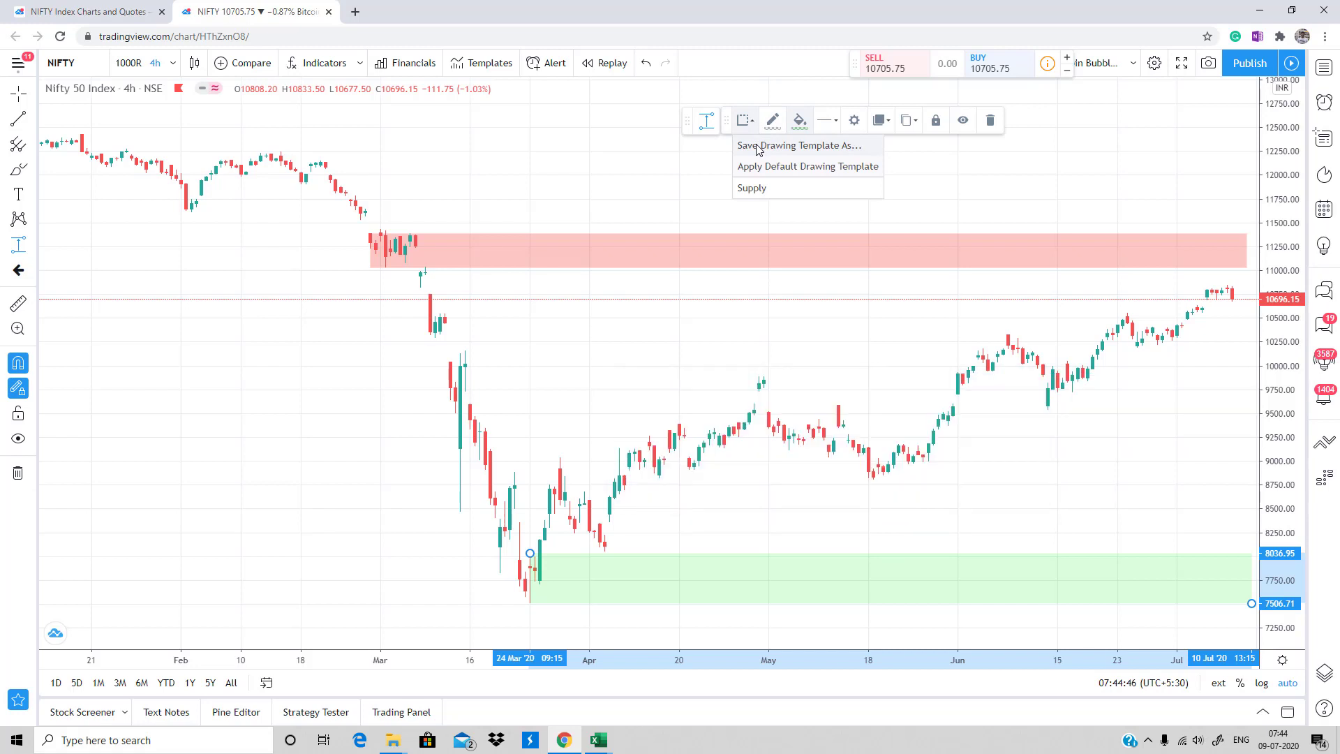
Step: Save the green zone style as the 'Demand' drawing template and confirm it is listed
click(757, 147)
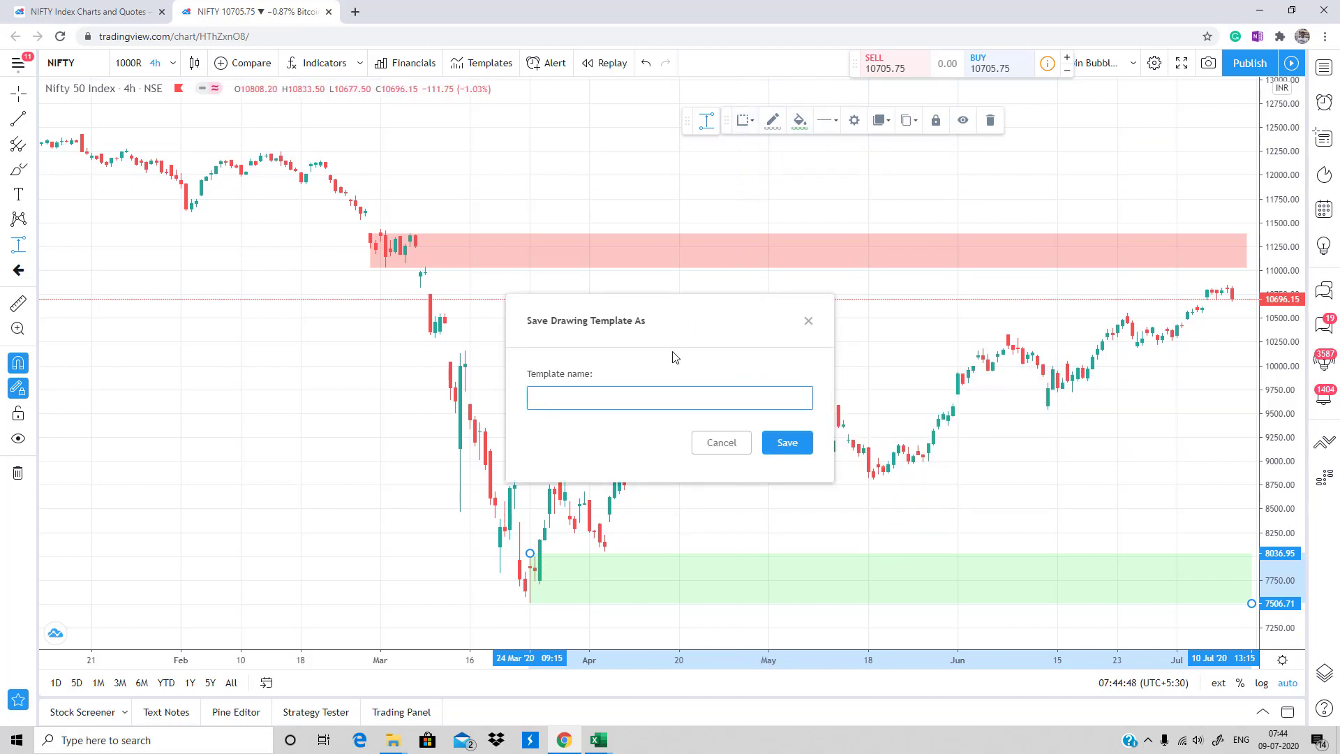
text(nd)
click(787, 444)
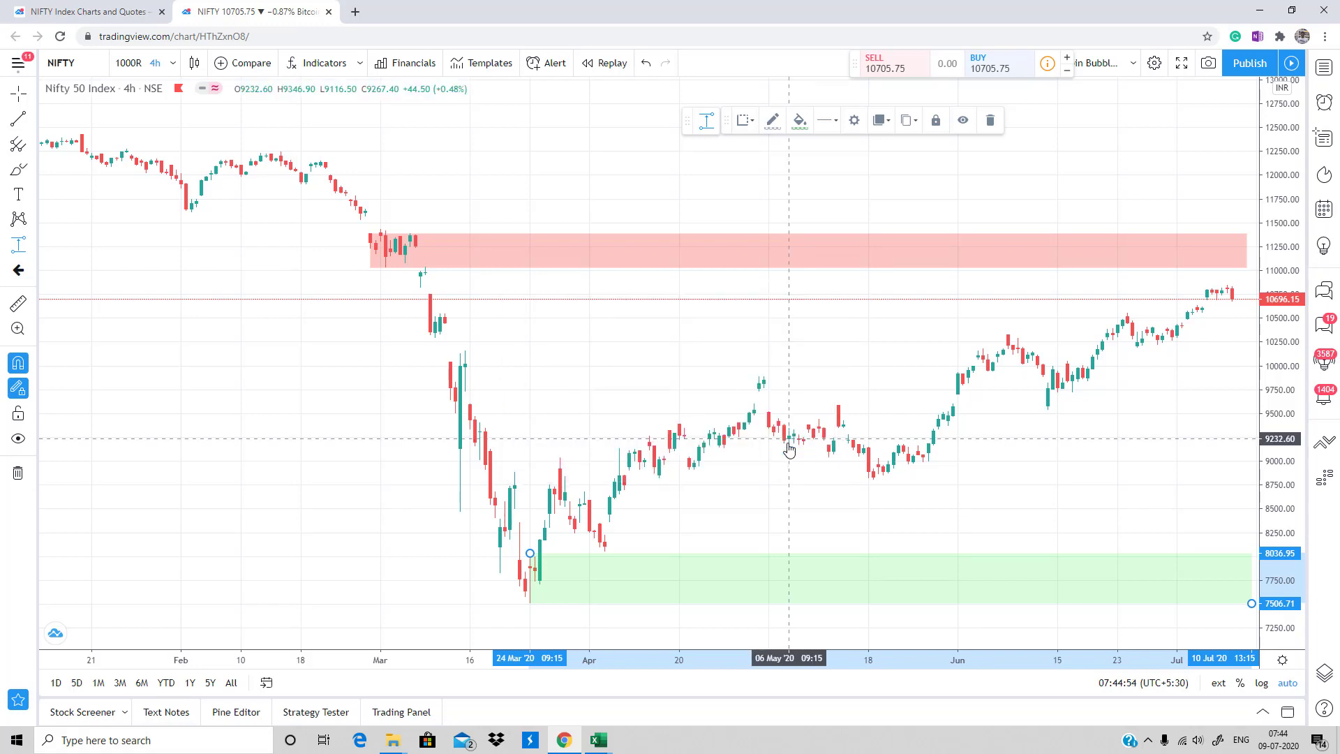
click(751, 122)
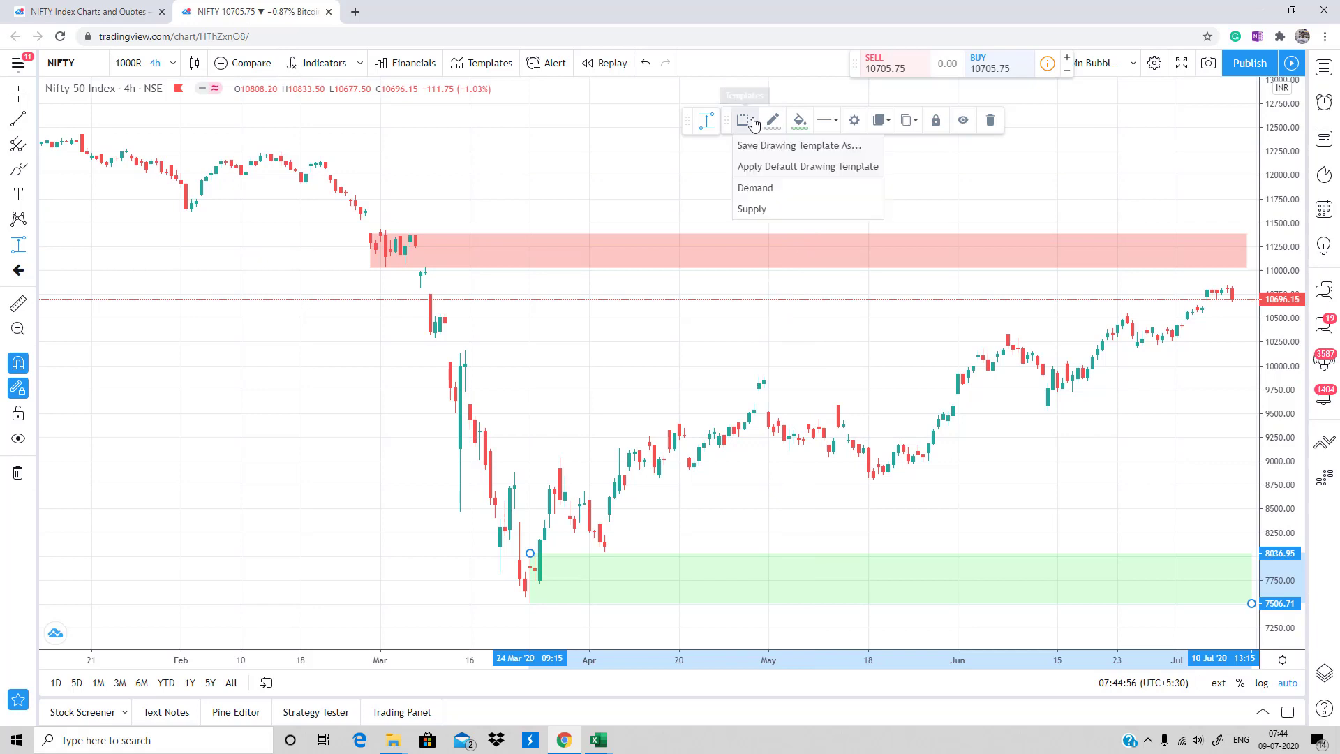
click(751, 121)
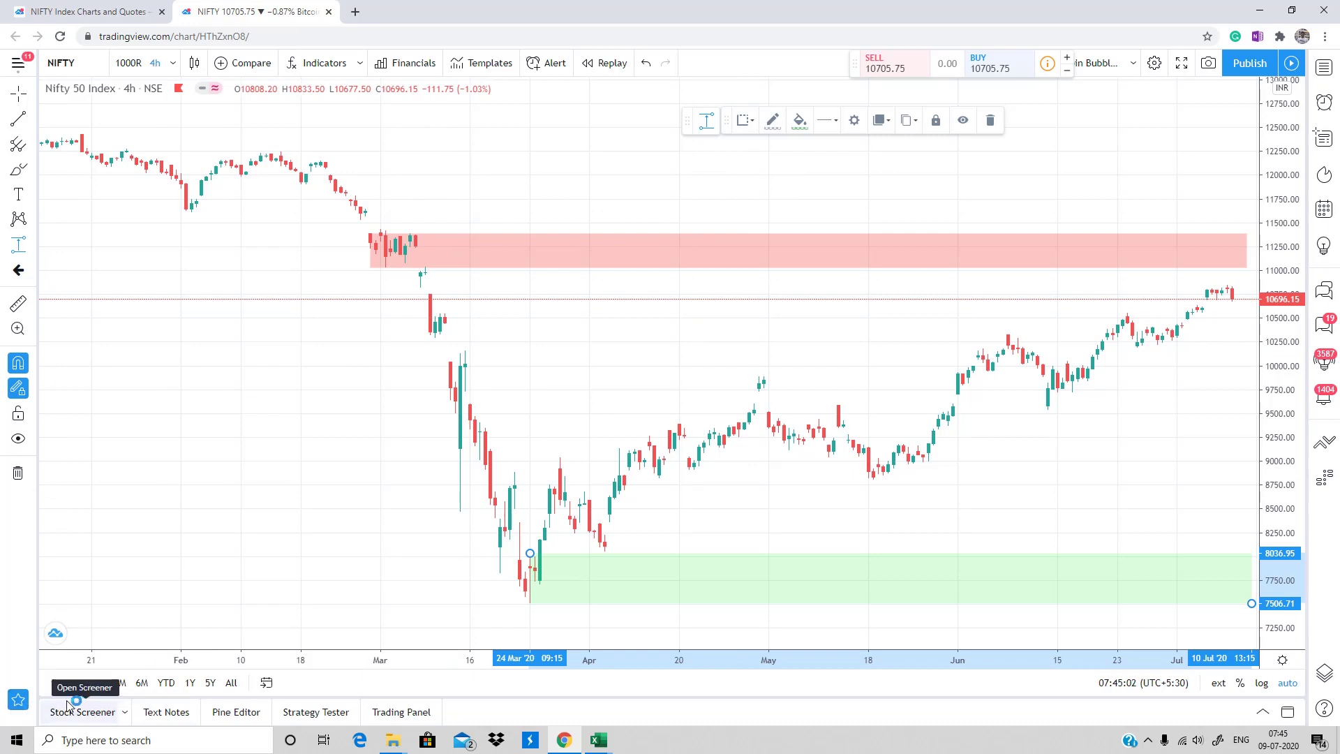
Step: Toggle the favourite drawing tools toolbar off and back on
click(14, 702)
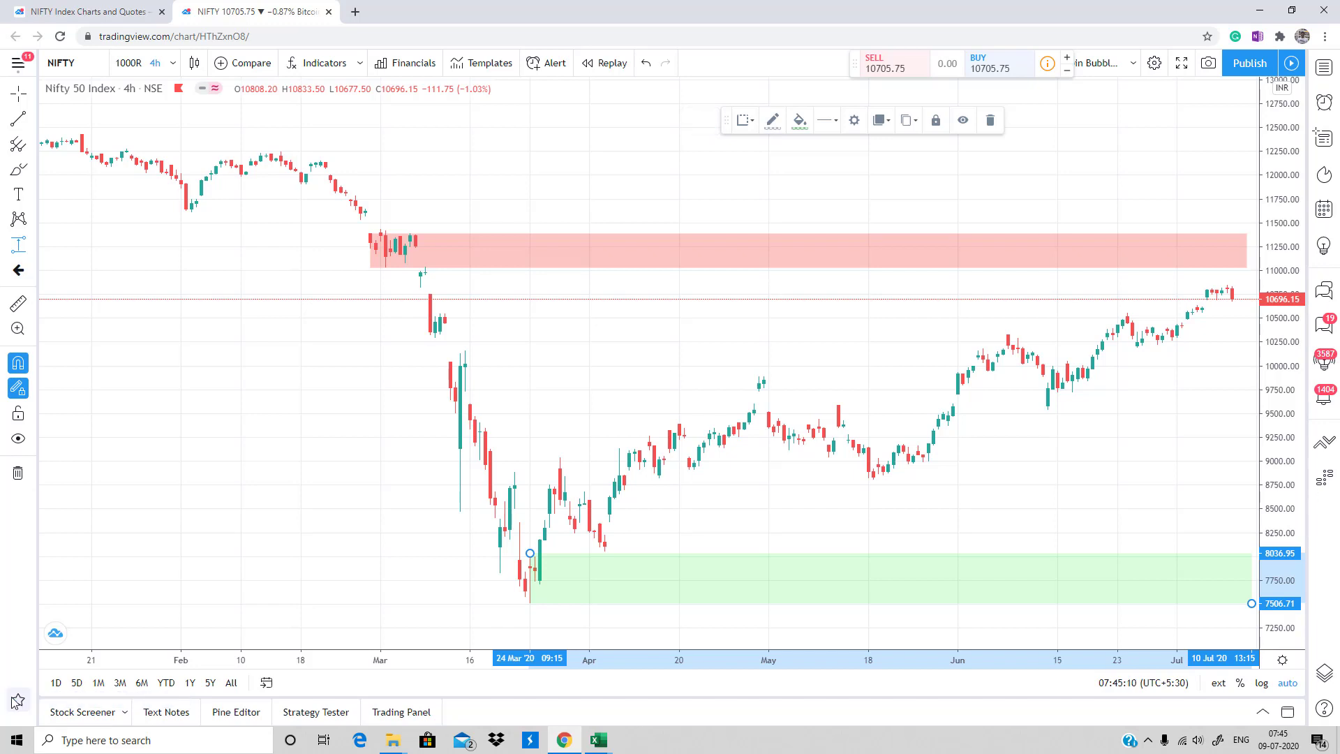
click(14, 702)
click(14, 701)
click(14, 701)
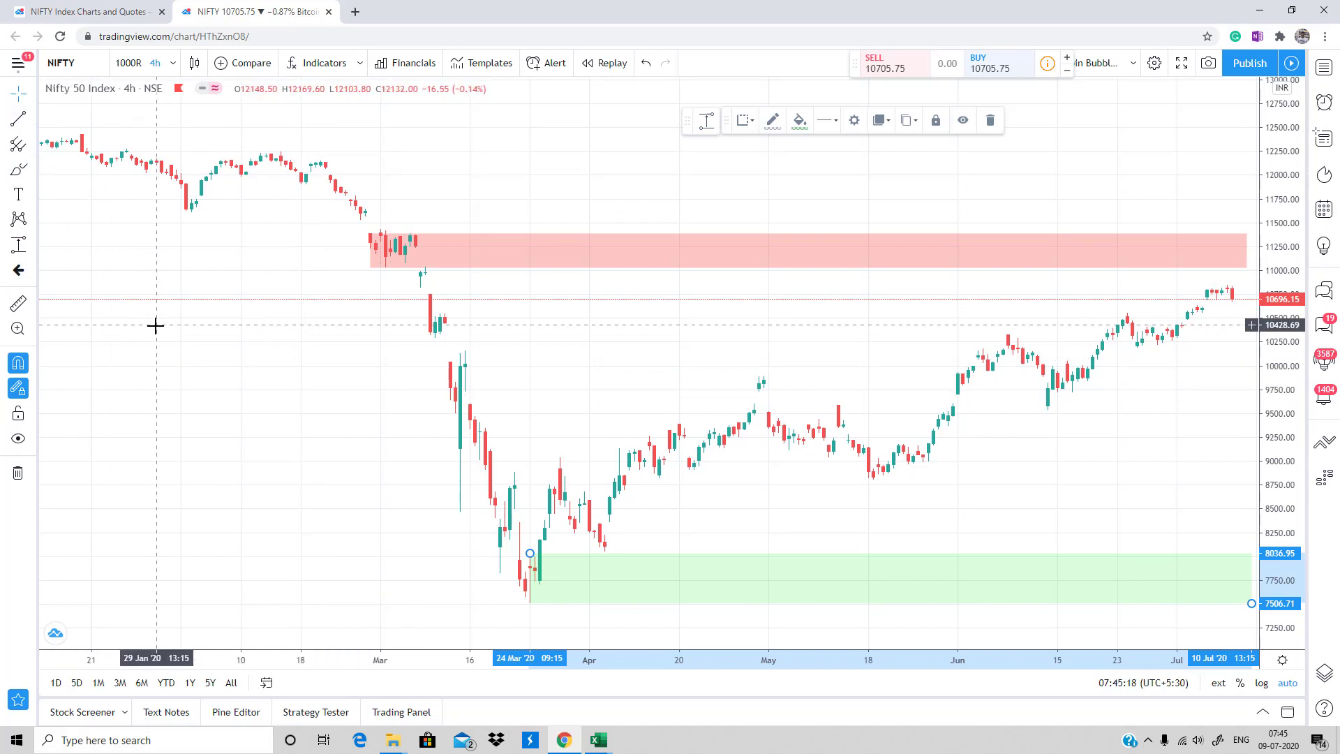
click(101, 58)
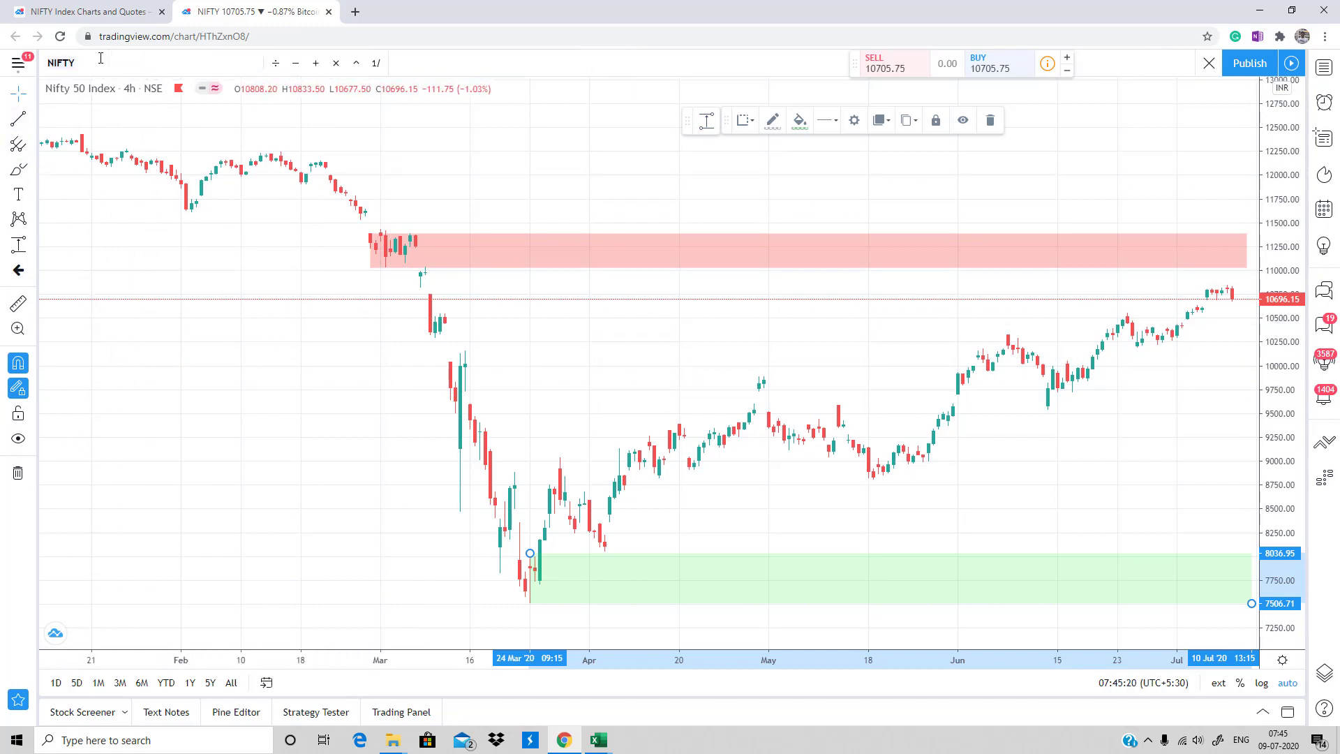
Step: Switch to BANKNIFTY and draw a Demand-template zone from 17635.45 to 16173.65 at 24 Mar
text(BANKNI)
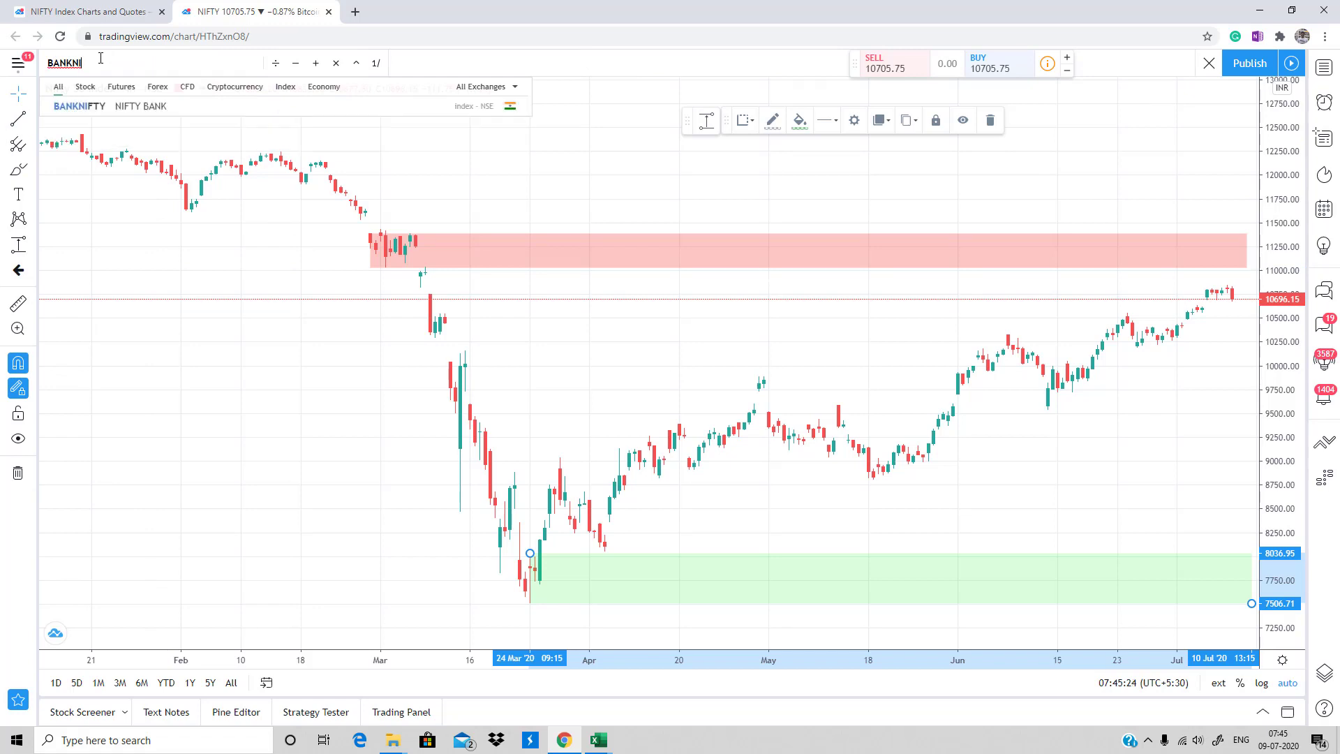
click(82, 106)
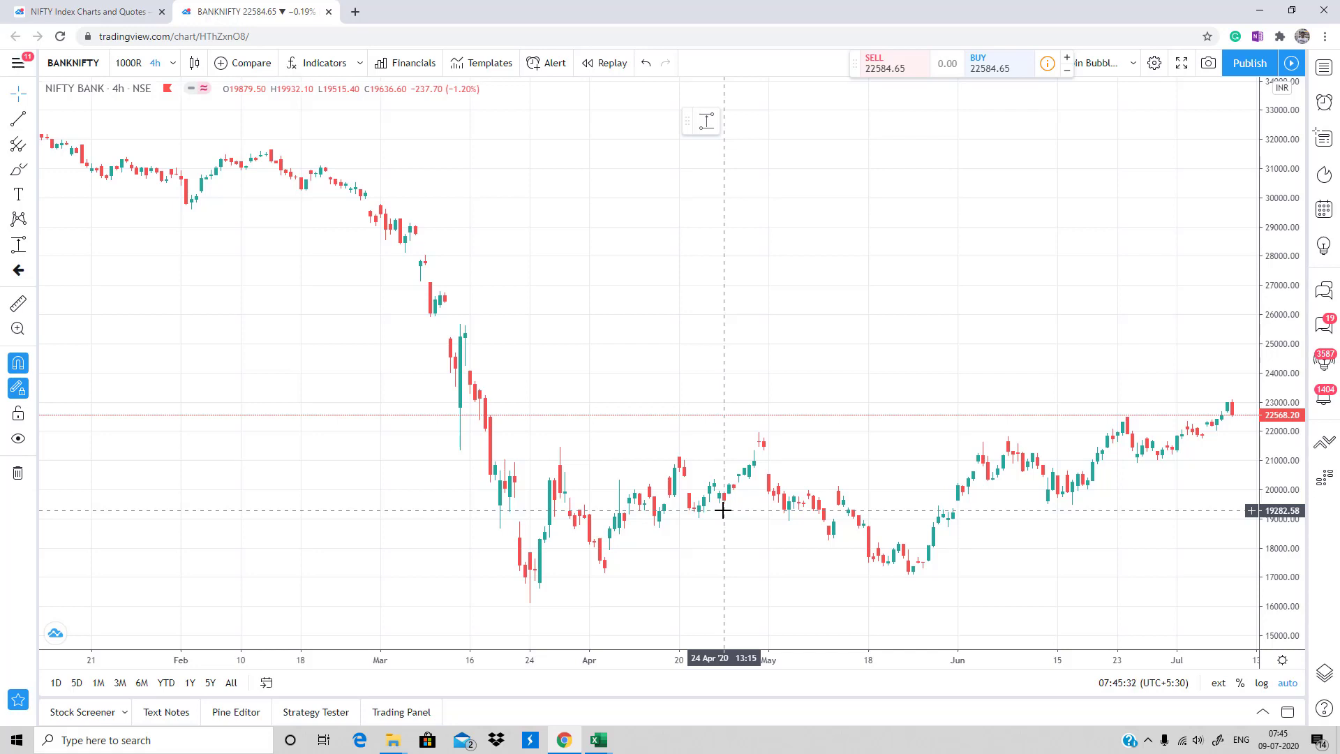
click(706, 122)
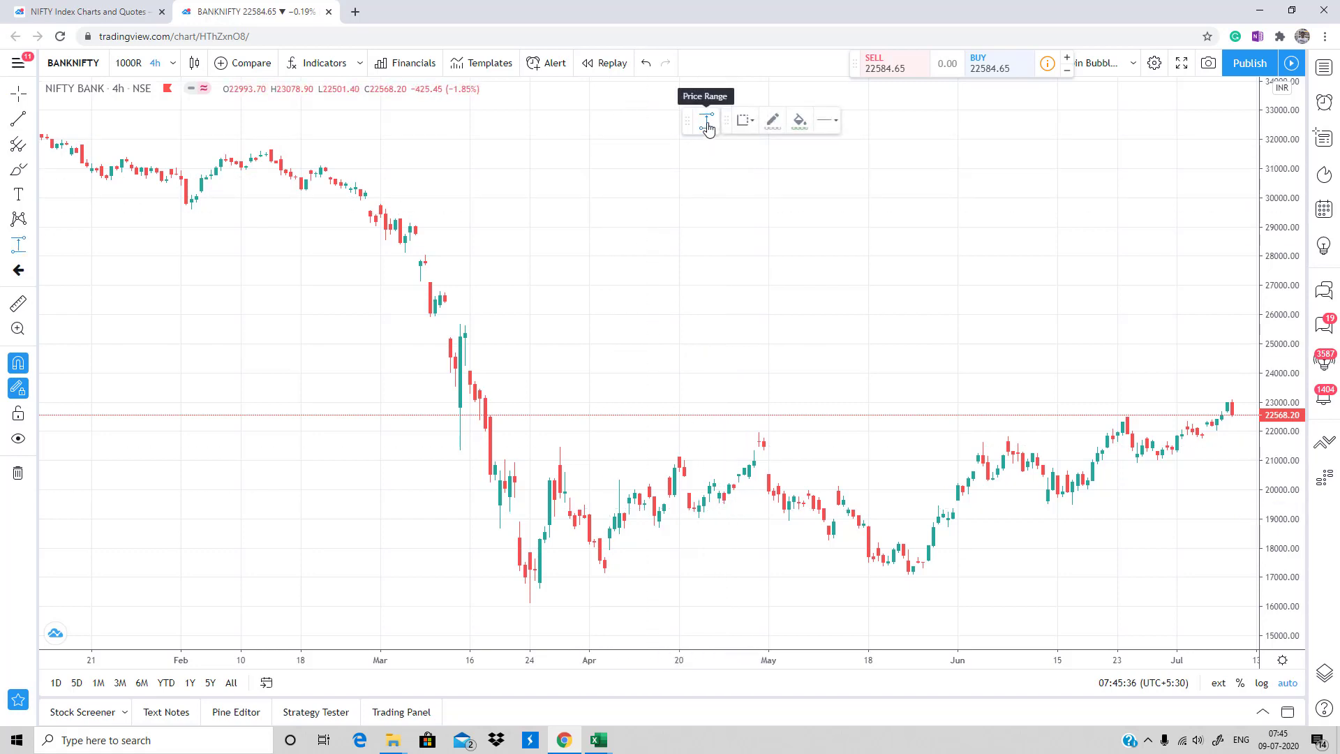
click(754, 124)
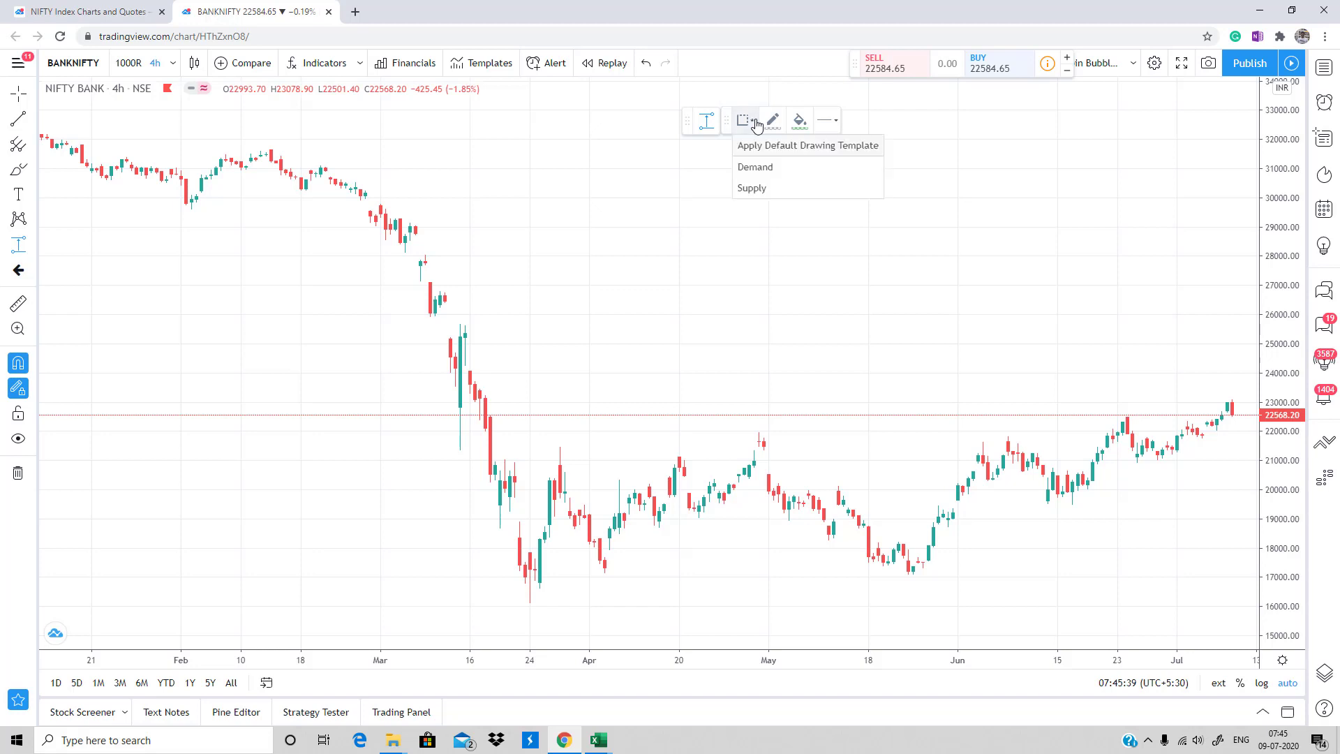
click(754, 168)
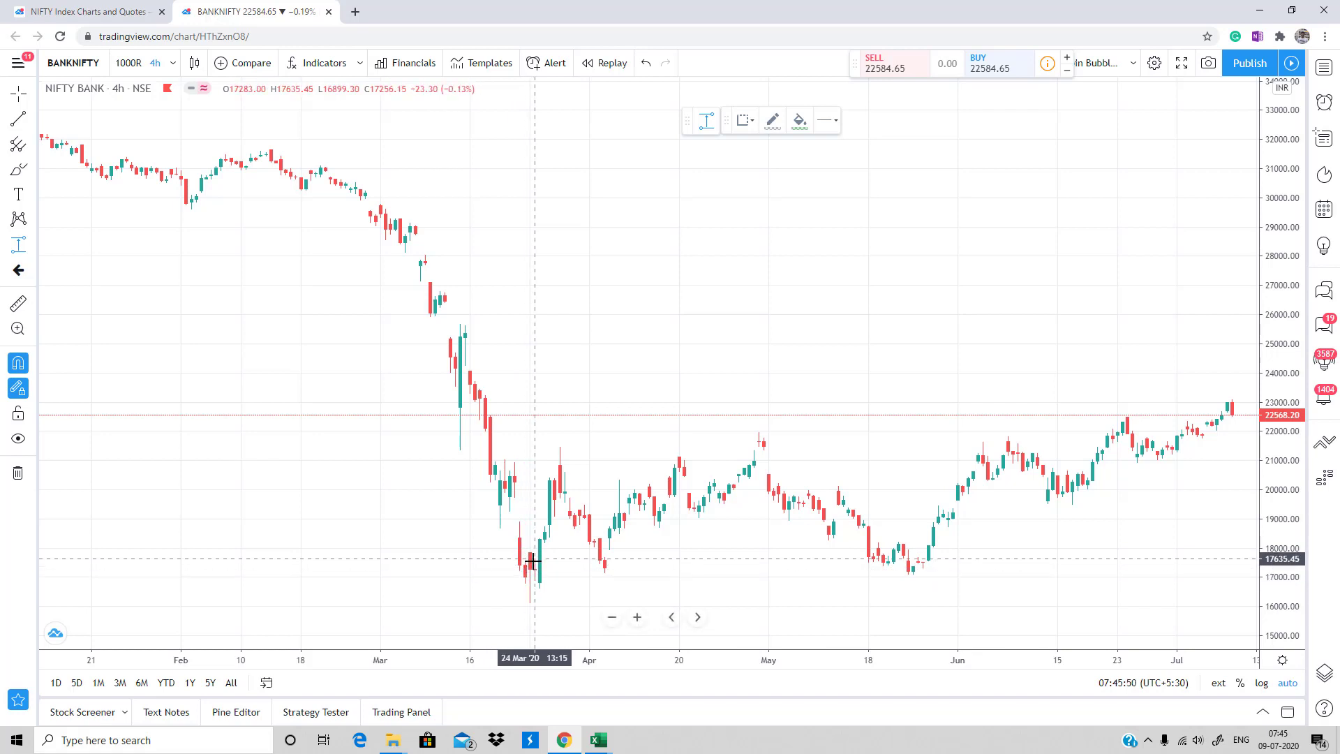
mouse_move(532, 560)
mouse_down()
mouse_move(718, 607)
mouse_move(1124, 621)
mouse_move(1184, 586)
mouse_move(1236, 601)
mouse_up()
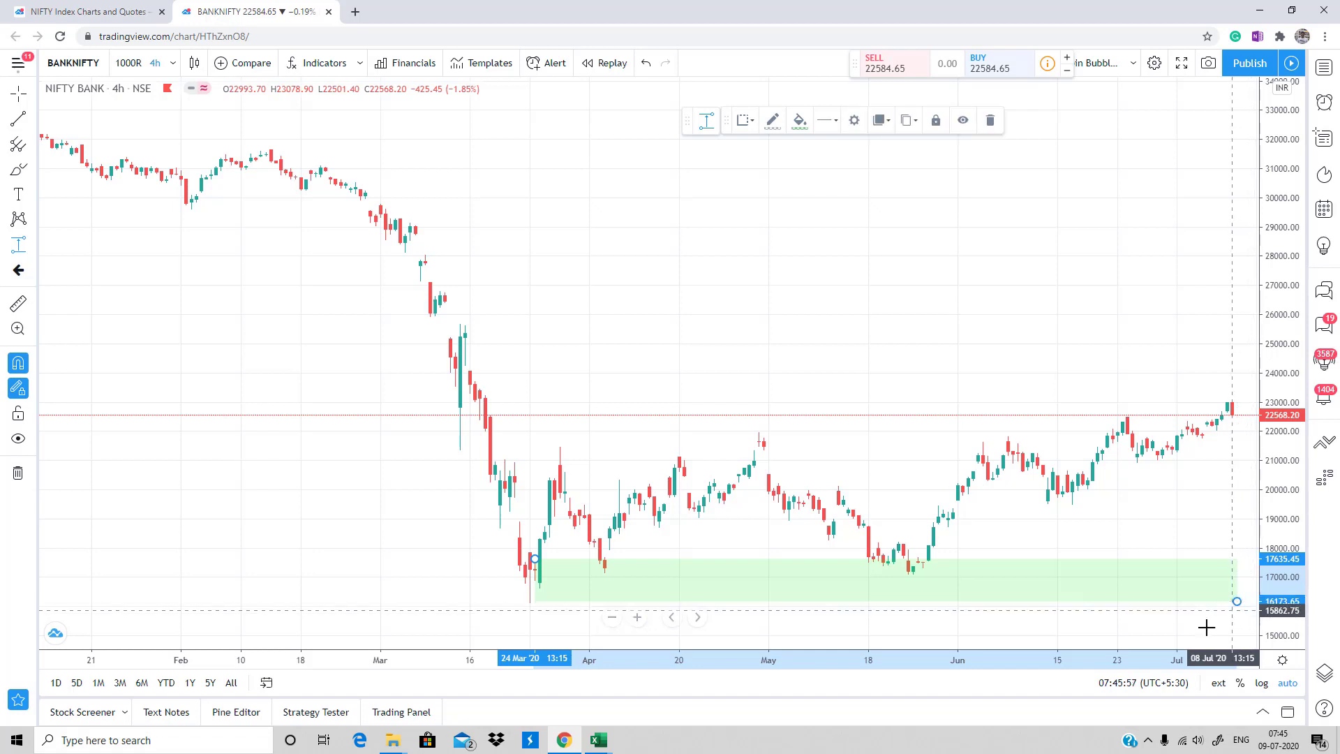
Step: Apply the Supply template to the March zone and draw a supply zone at 31588.60–31287.85
click(756, 131)
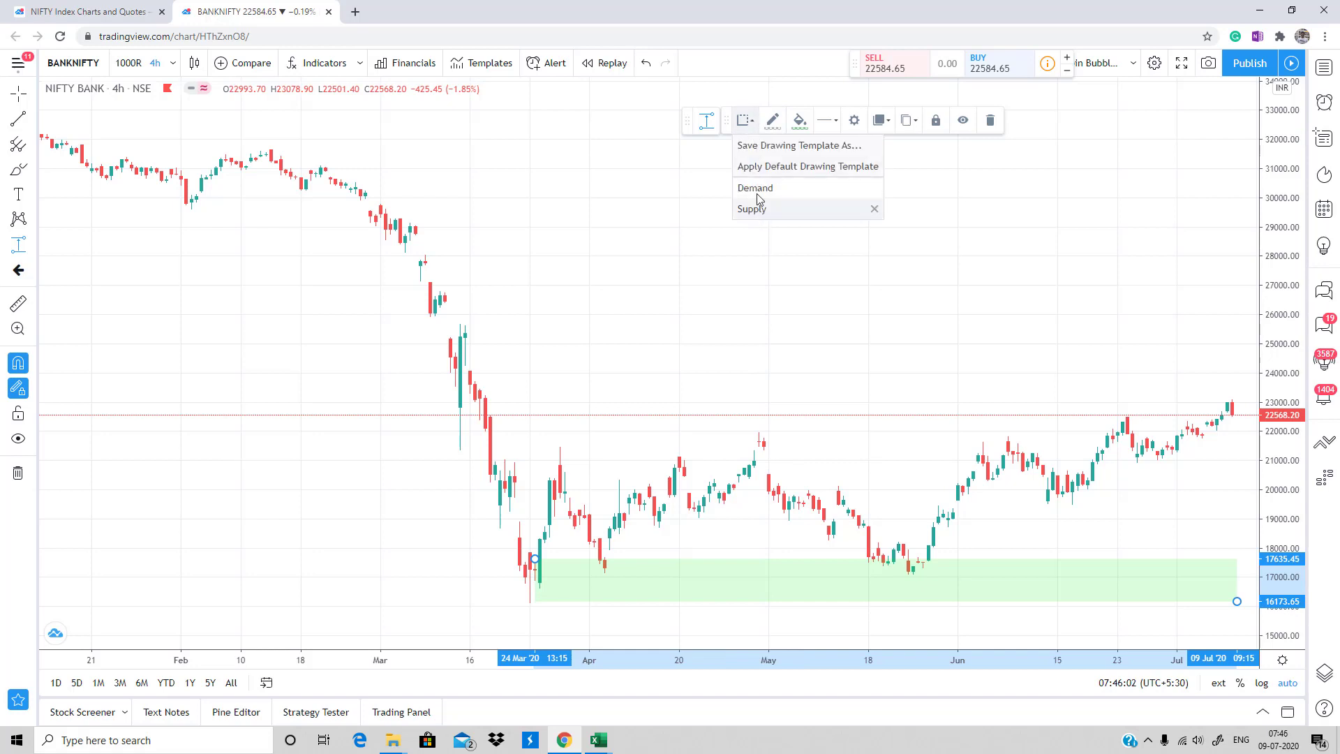
click(754, 126)
click(754, 125)
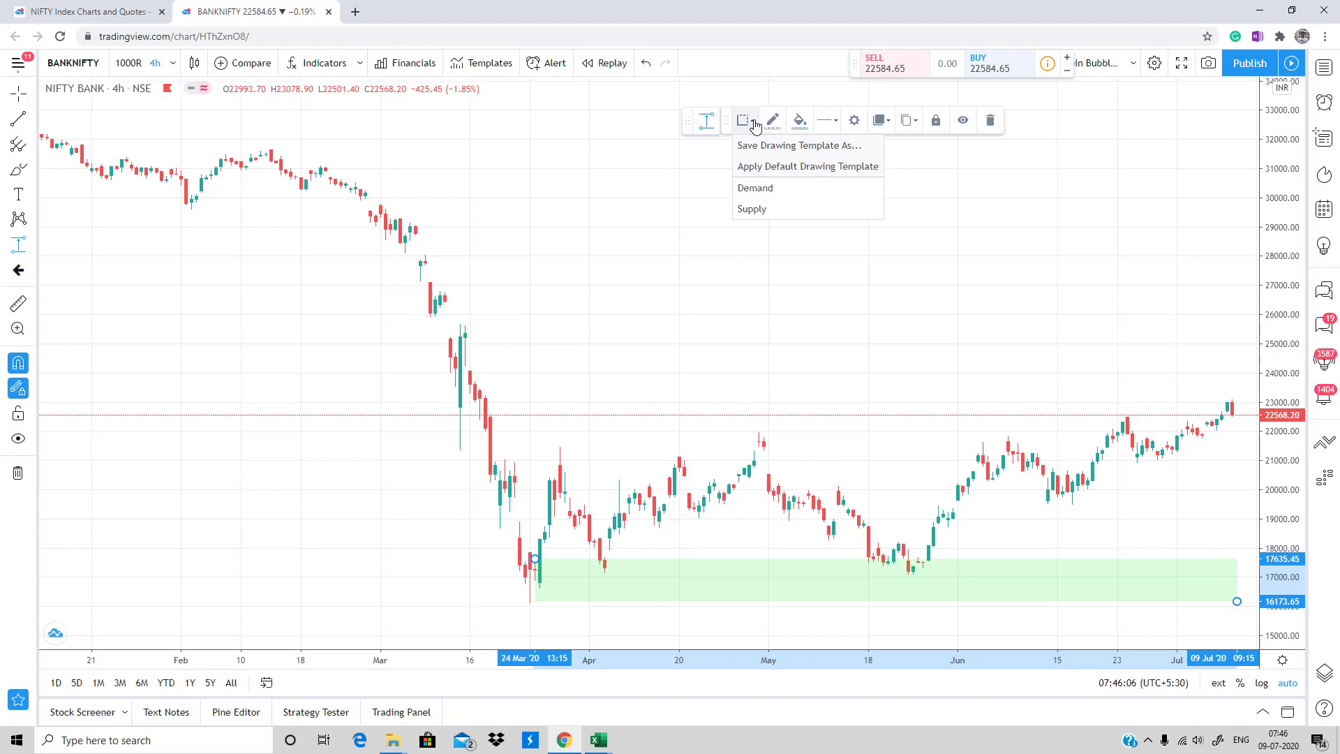
click(755, 207)
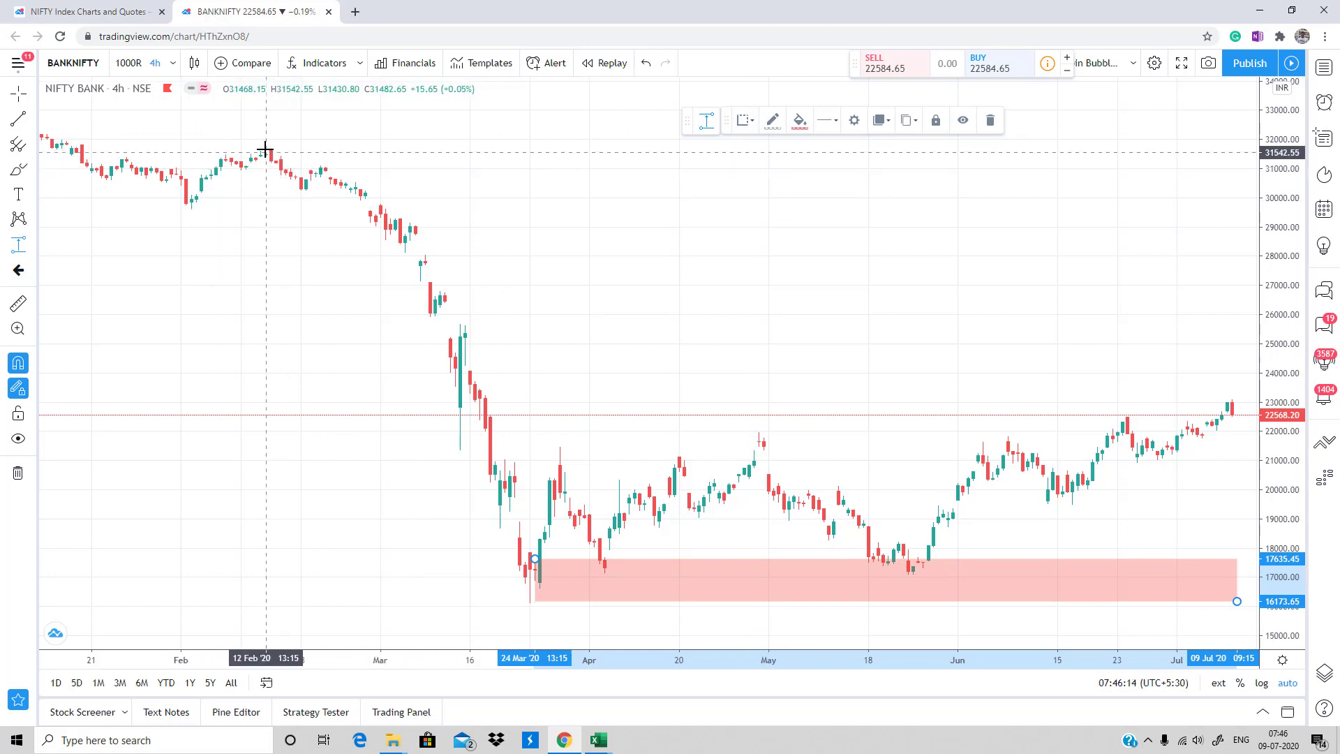
mouse_move(266, 150)
mouse_down()
mouse_move(542, 179)
mouse_move(1248, 159)
mouse_up()
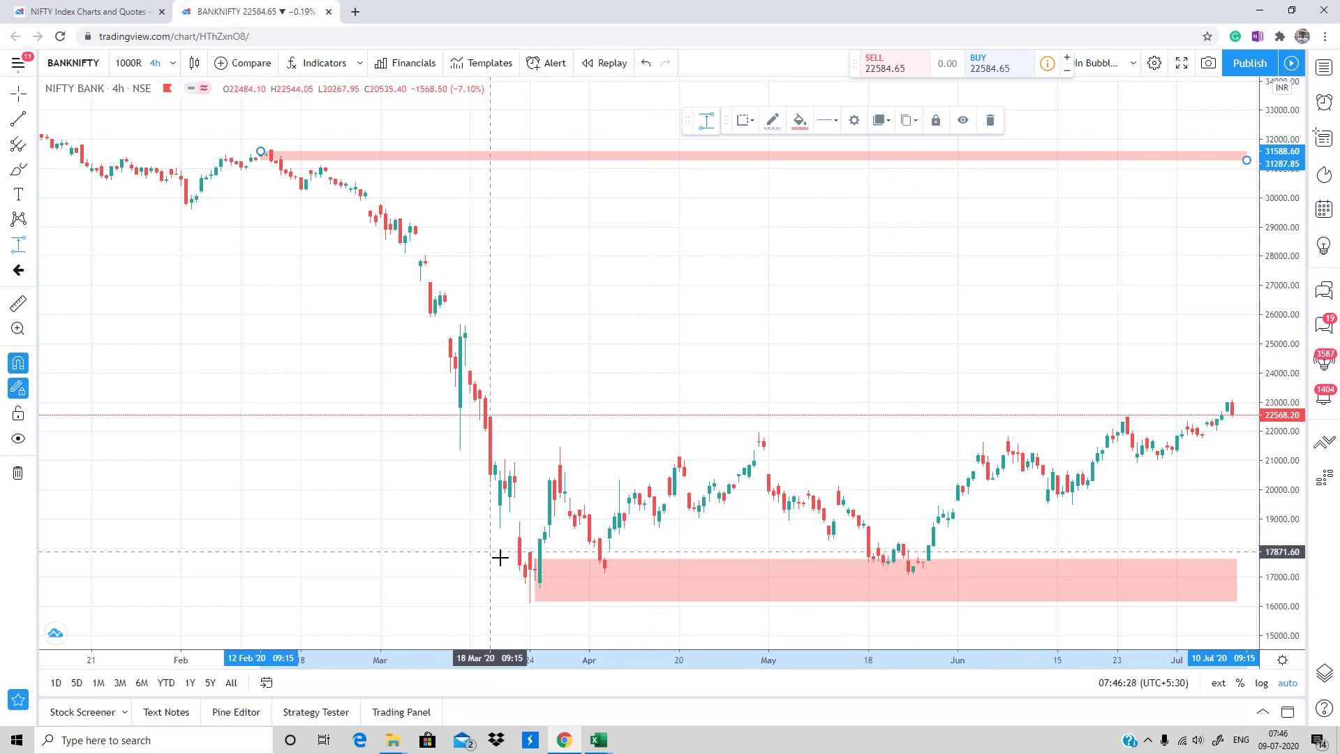
click(555, 560)
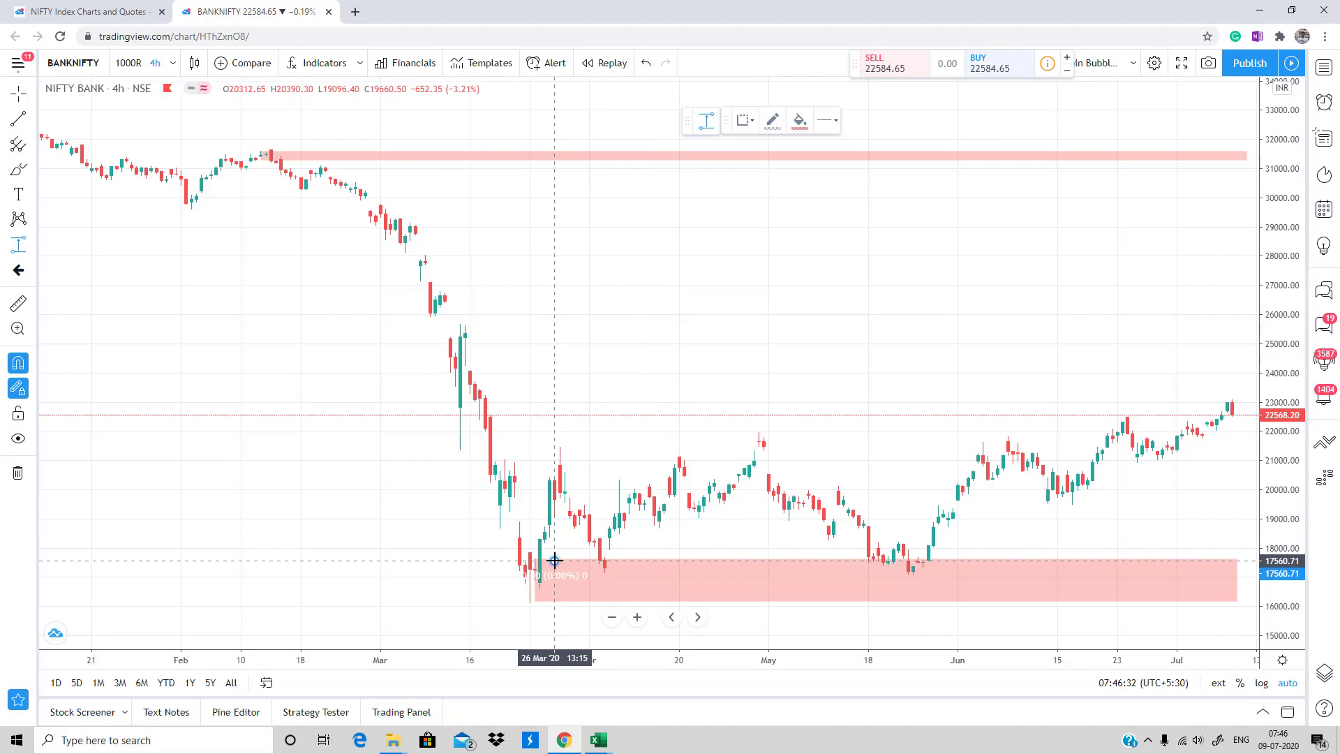
Step: Cancel the unfinished range and delete the lower pink zone
key(Escape)
click(18, 93)
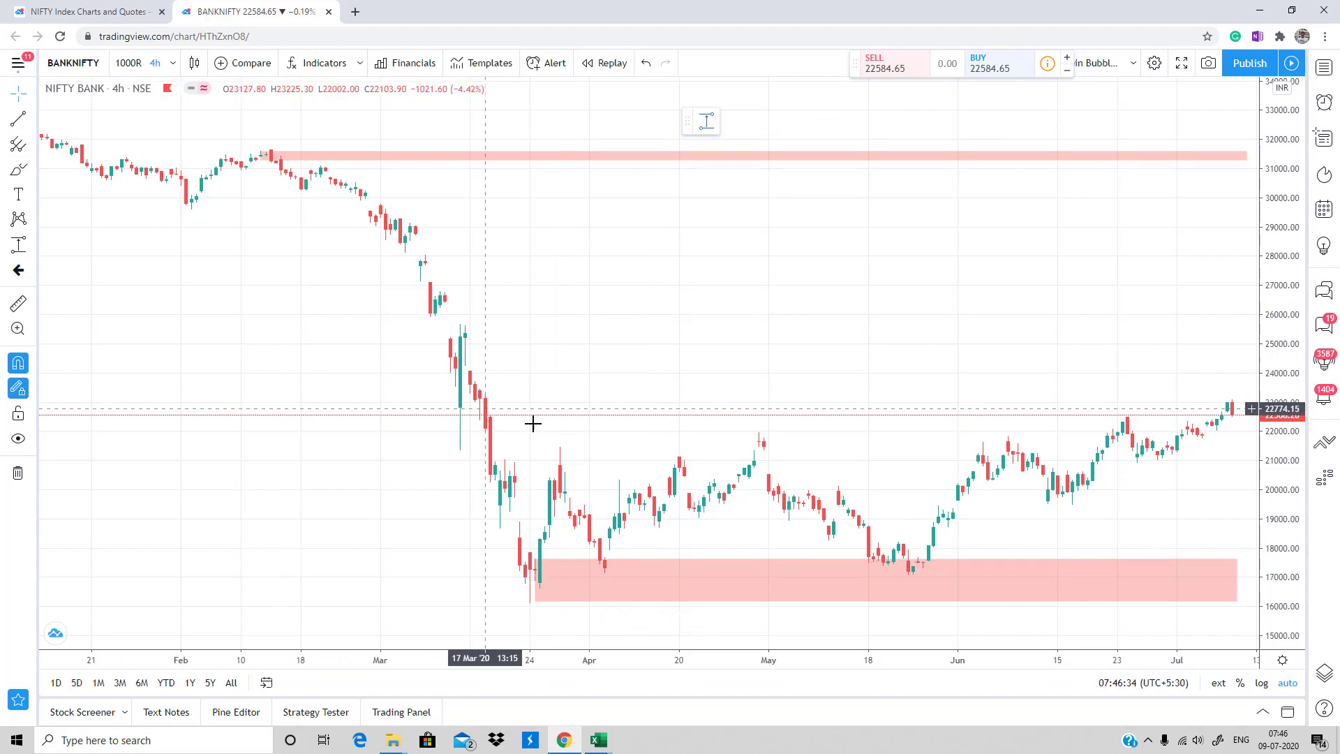
click(656, 559)
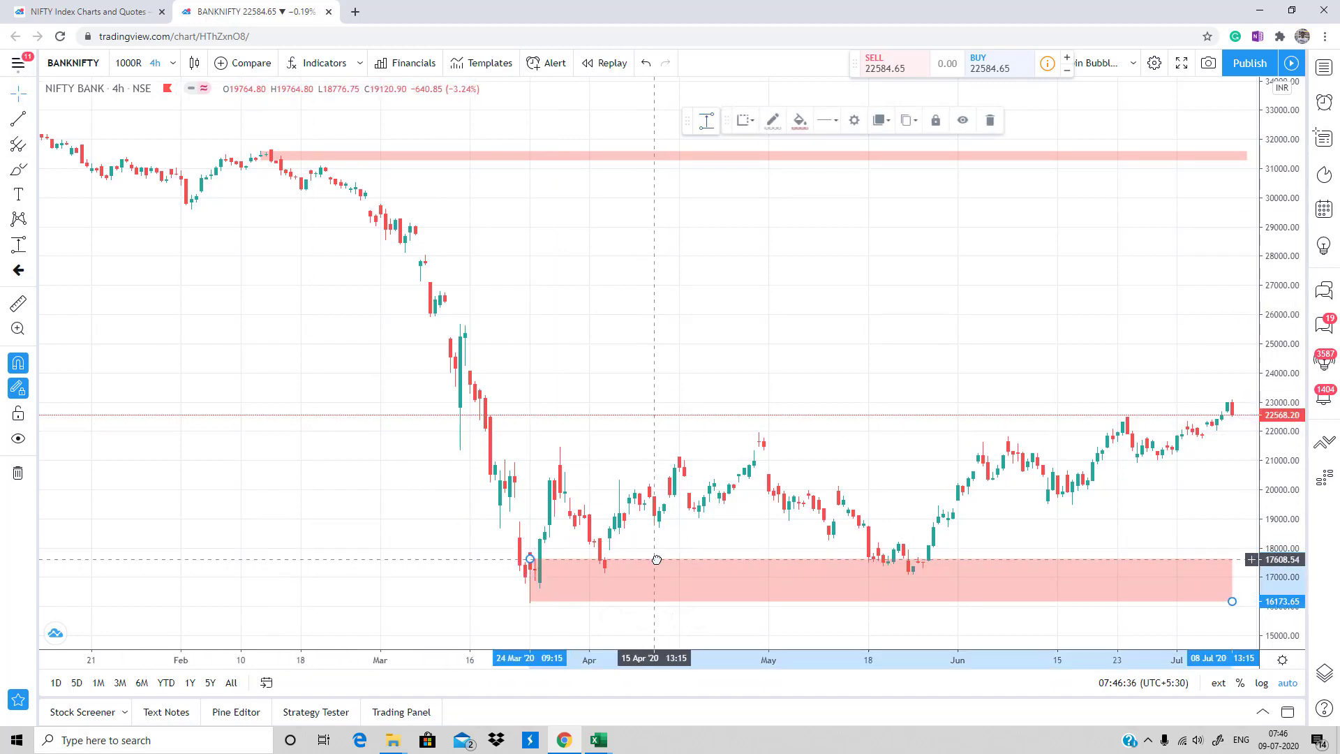
key(Delete)
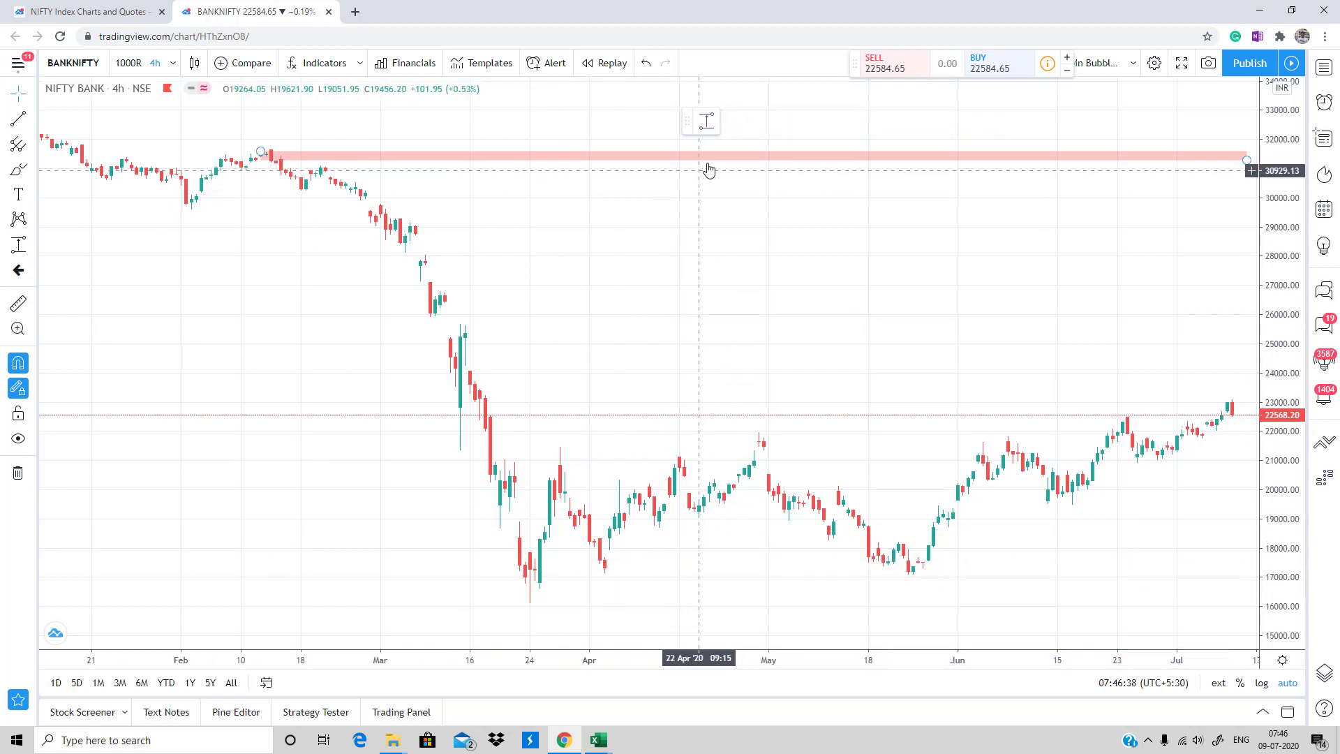
Step: Draw a Demand-template zone from the 24 Mar low, spanning 17279.45 to 16054.07
click(744, 124)
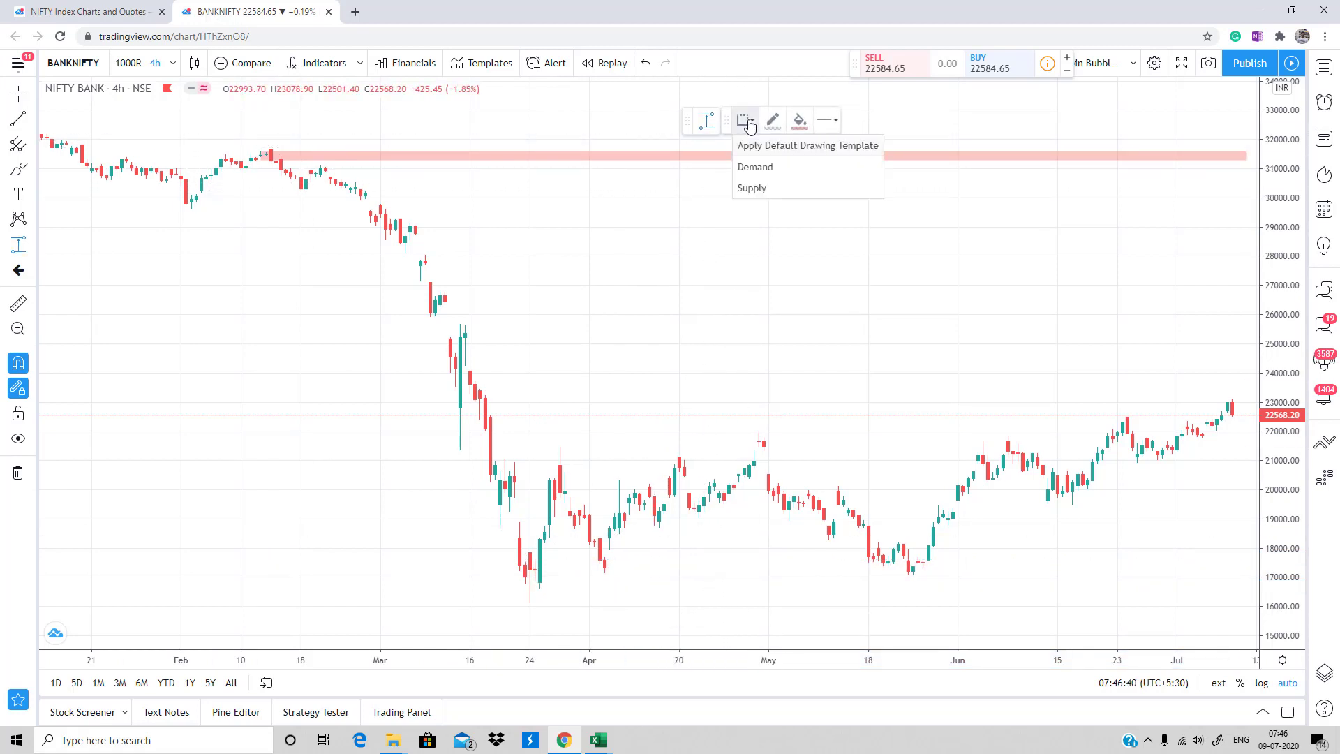
click(754, 169)
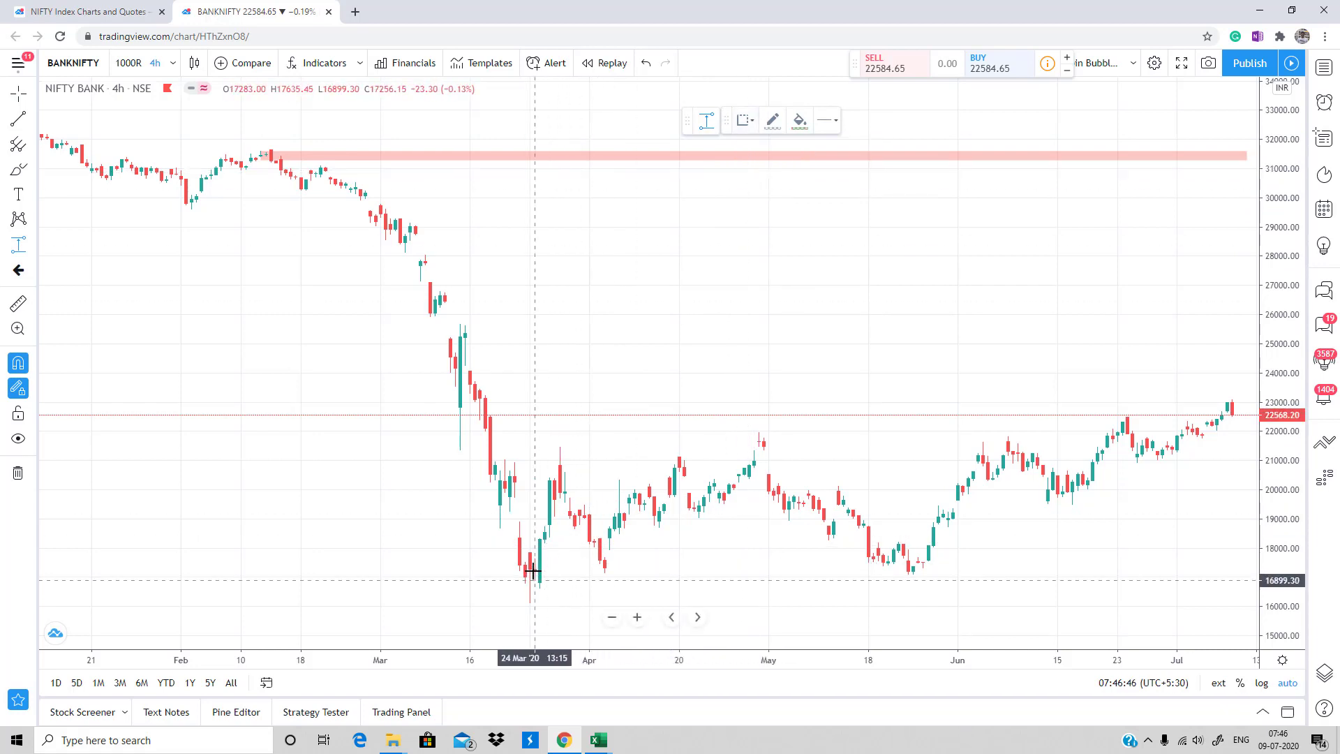
mouse_move(530, 569)
mouse_down()
mouse_move(858, 600)
mouse_move(1240, 604)
mouse_up()
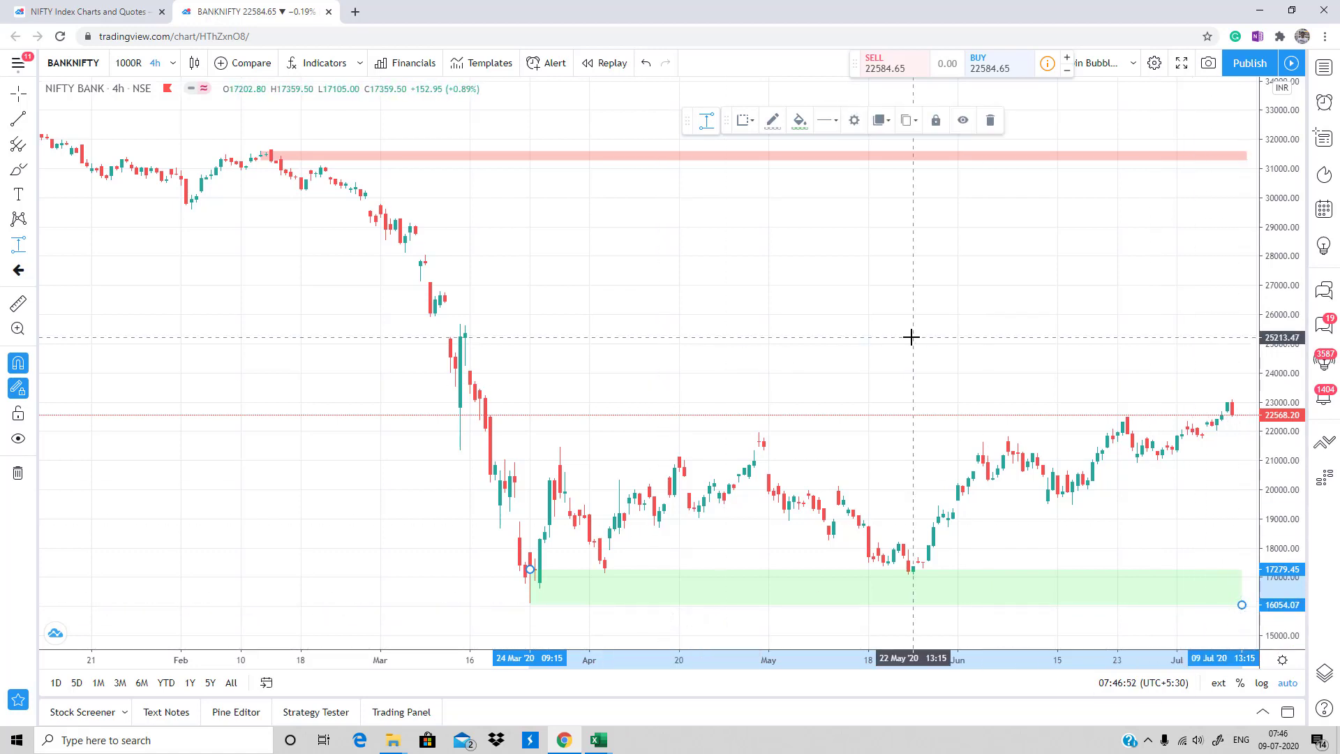
click(752, 122)
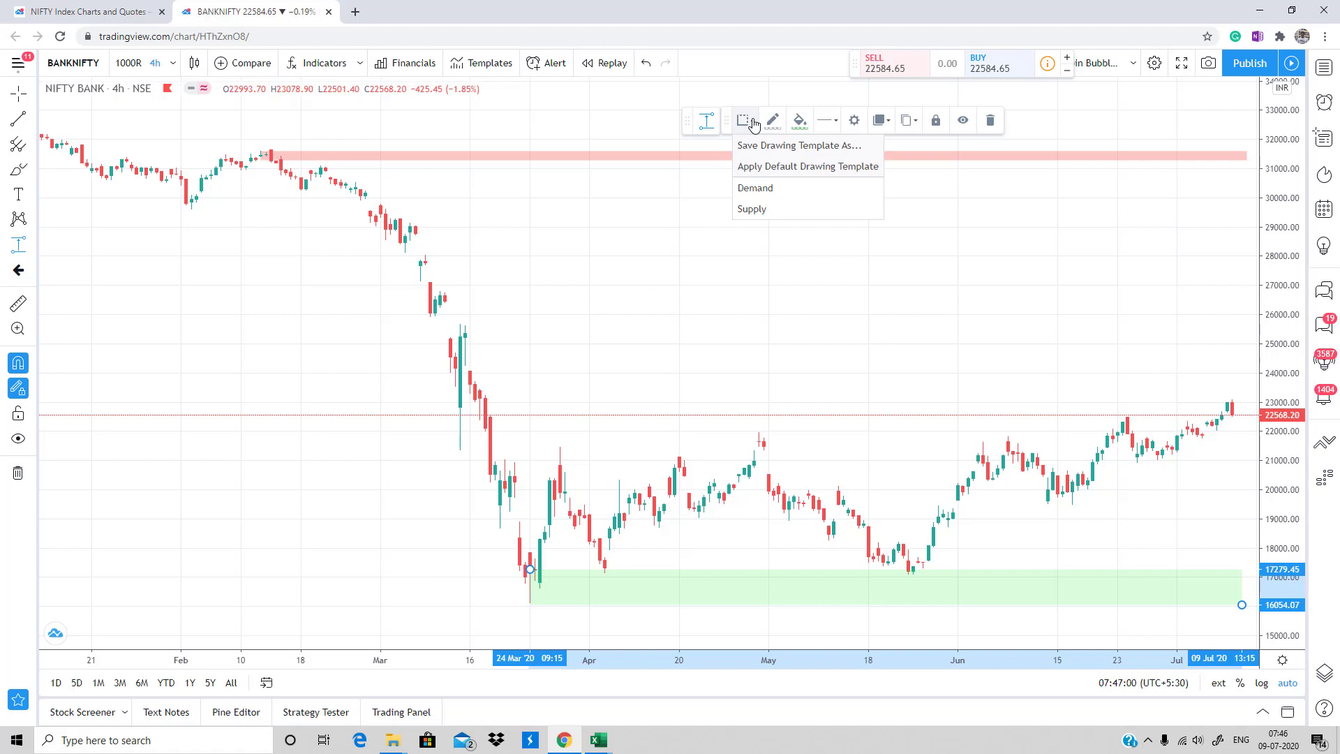
click(82, 62)
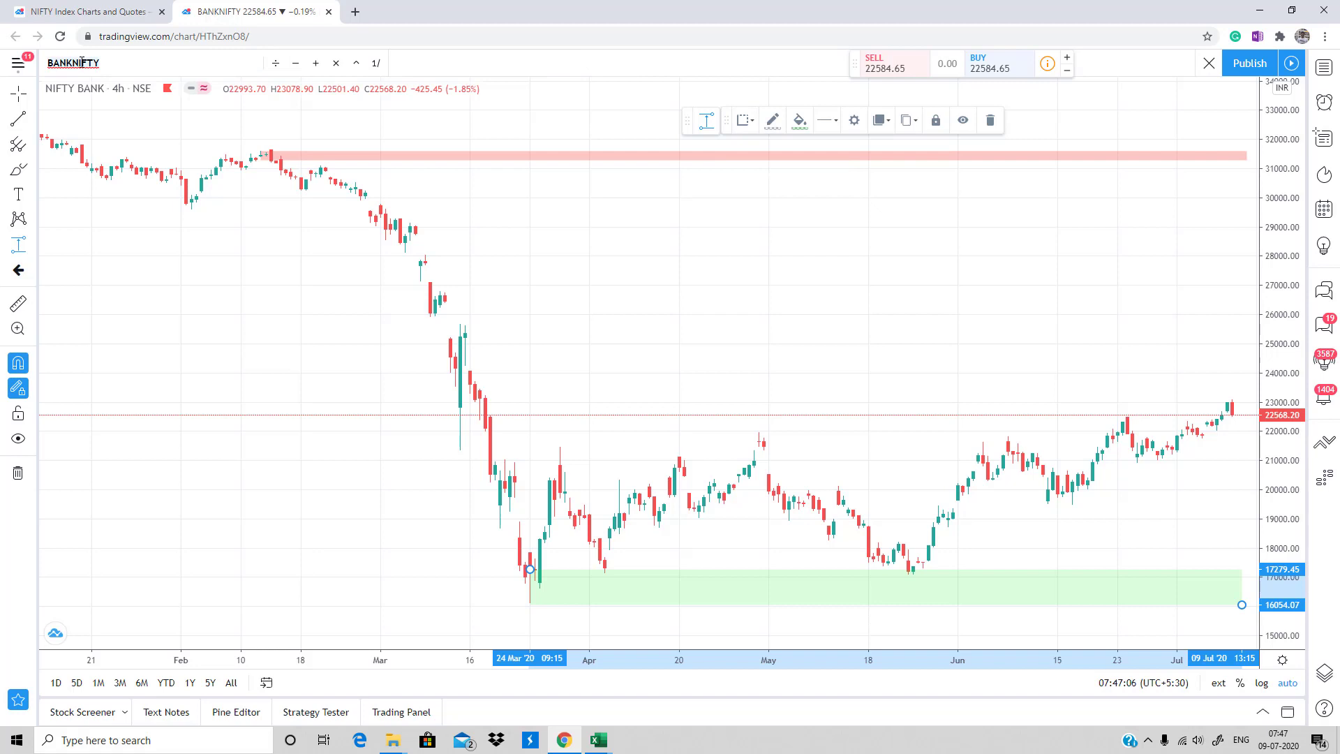
Step: Search for CRUDE and load the MCX CRUDEOIL1! futures chart in place of BANKNIFTY
text(MCX)
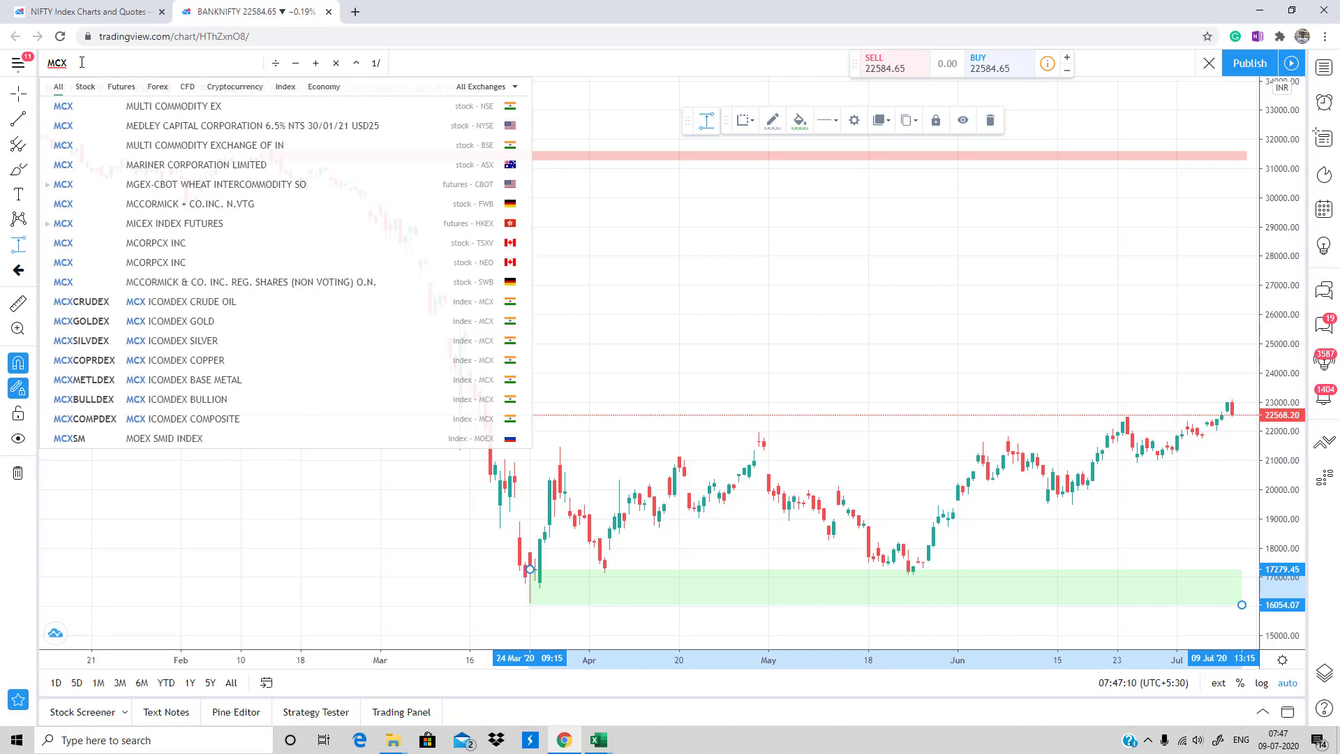
key(BackSpace)
key(BackSpace)
key(BackSpace)
text(CRUD)
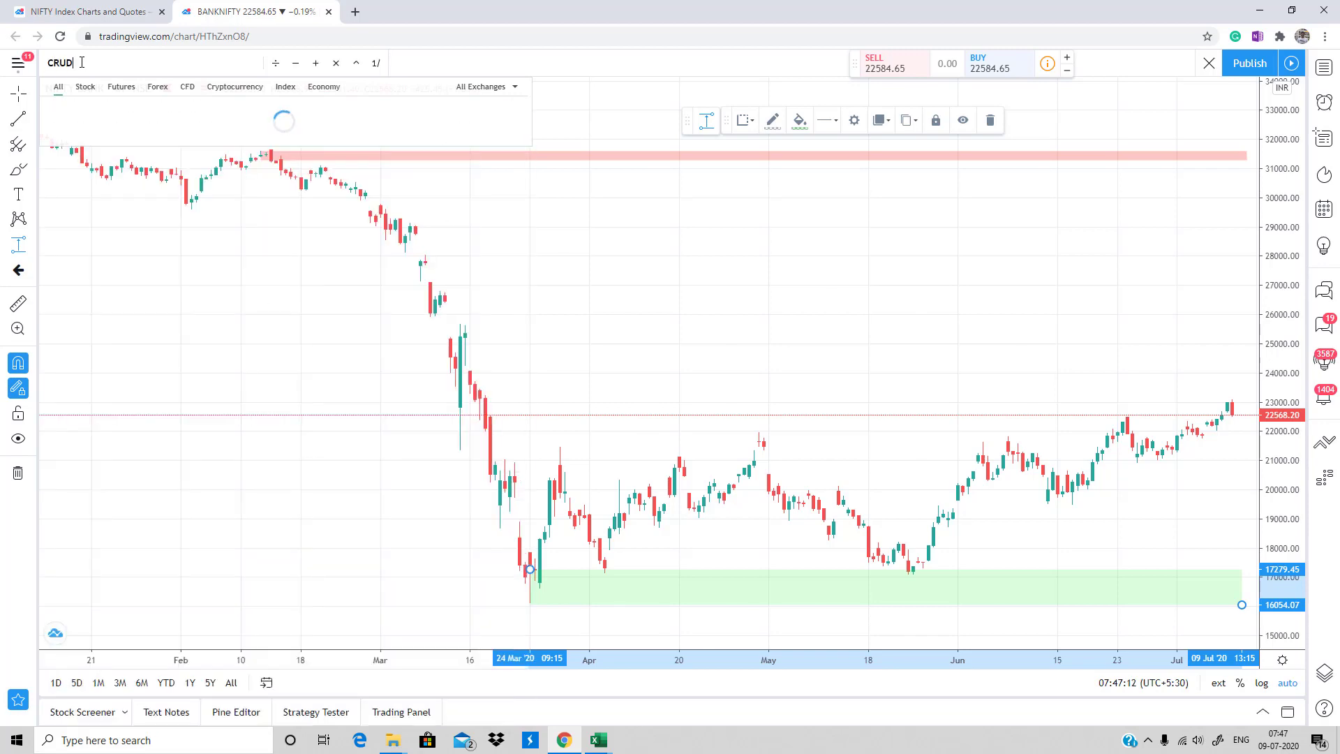
text(E)
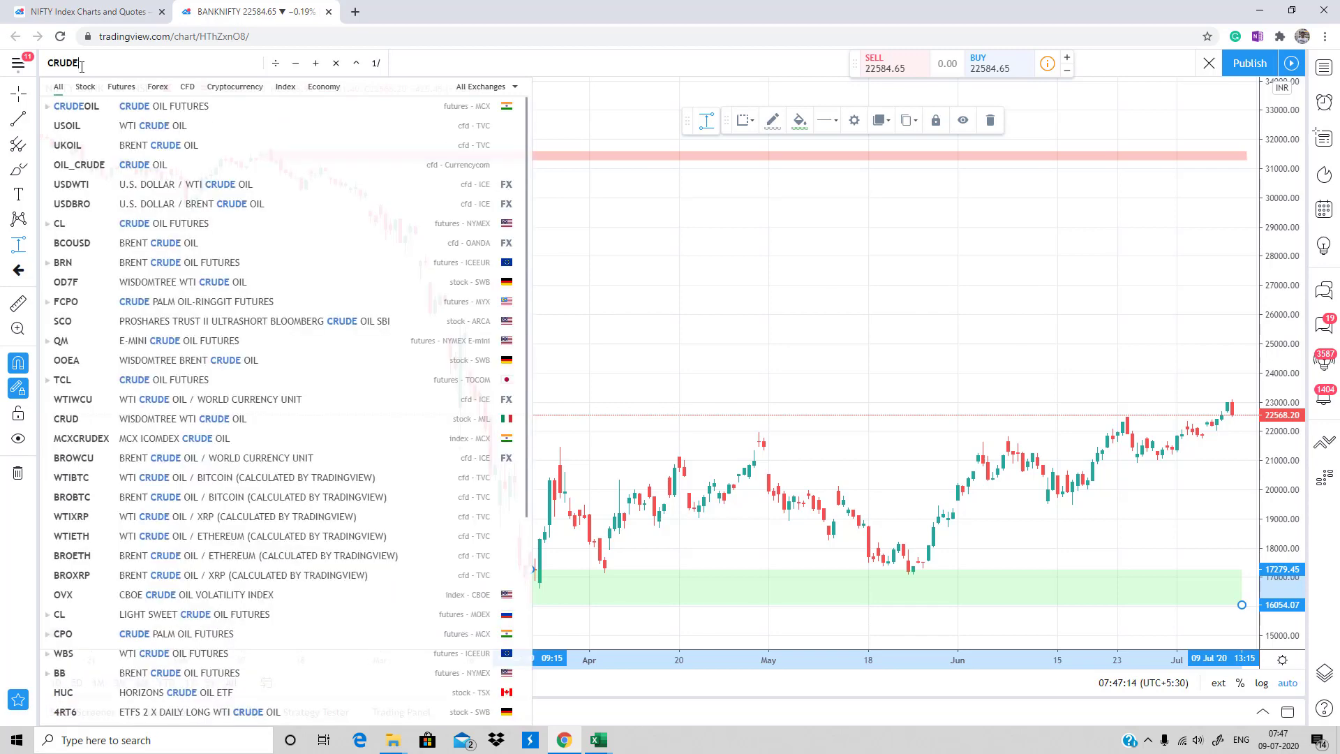
click(78, 112)
click(85, 130)
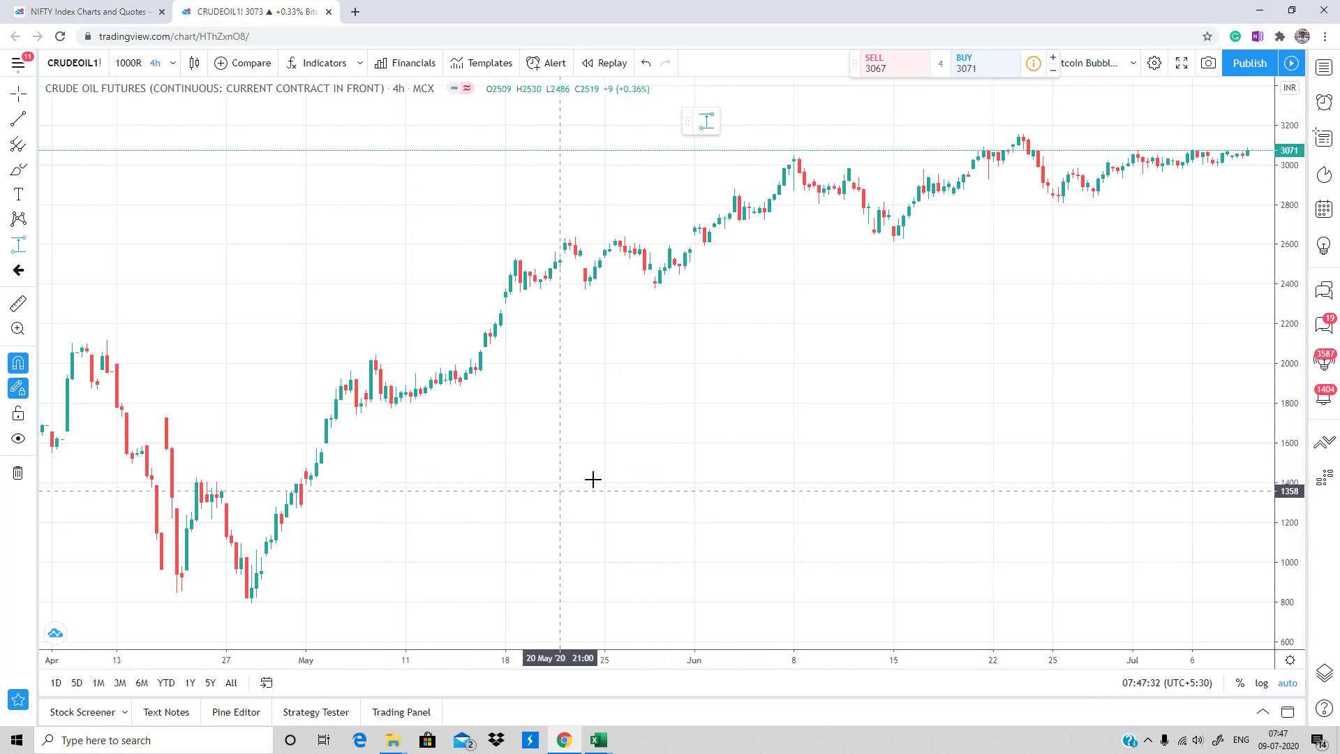
Step: Draw a Price Range from the 28 Apr low to 08 Jul (987 to 793) and apply the Demand template
click(251, 566)
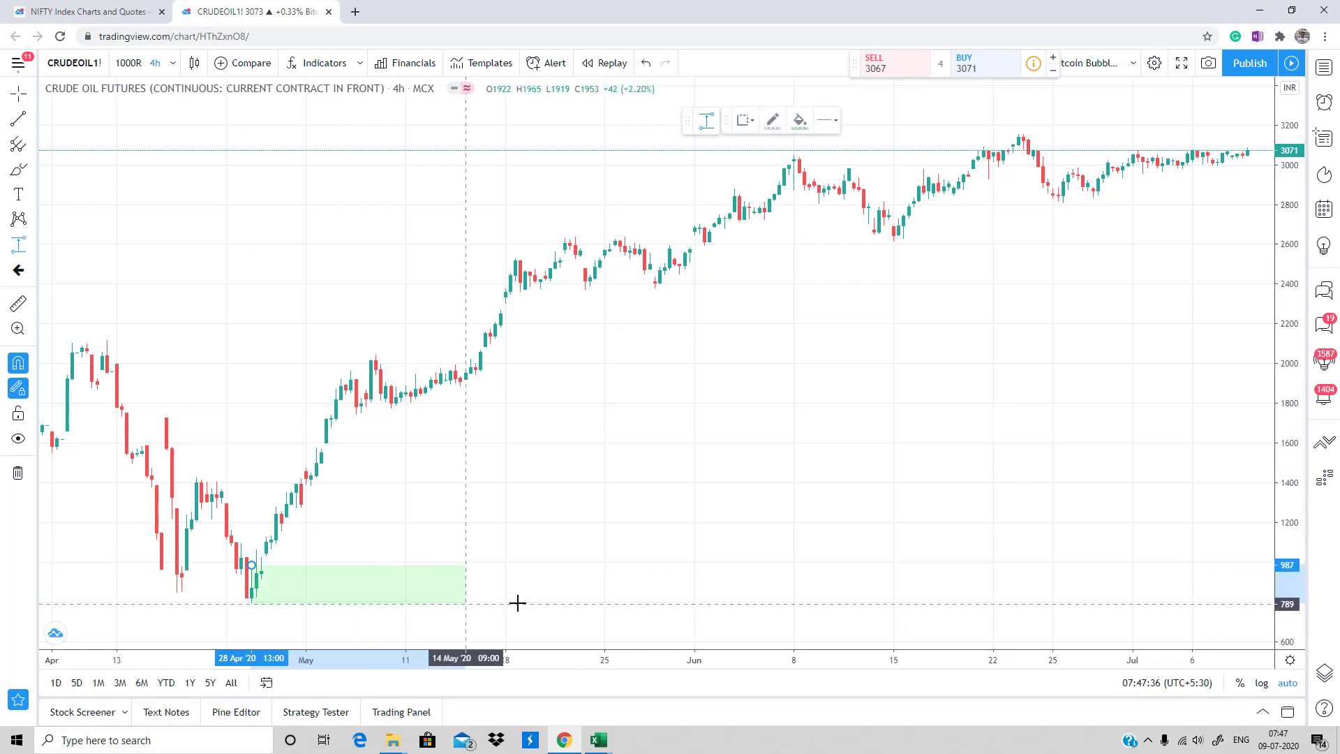
click(1248, 602)
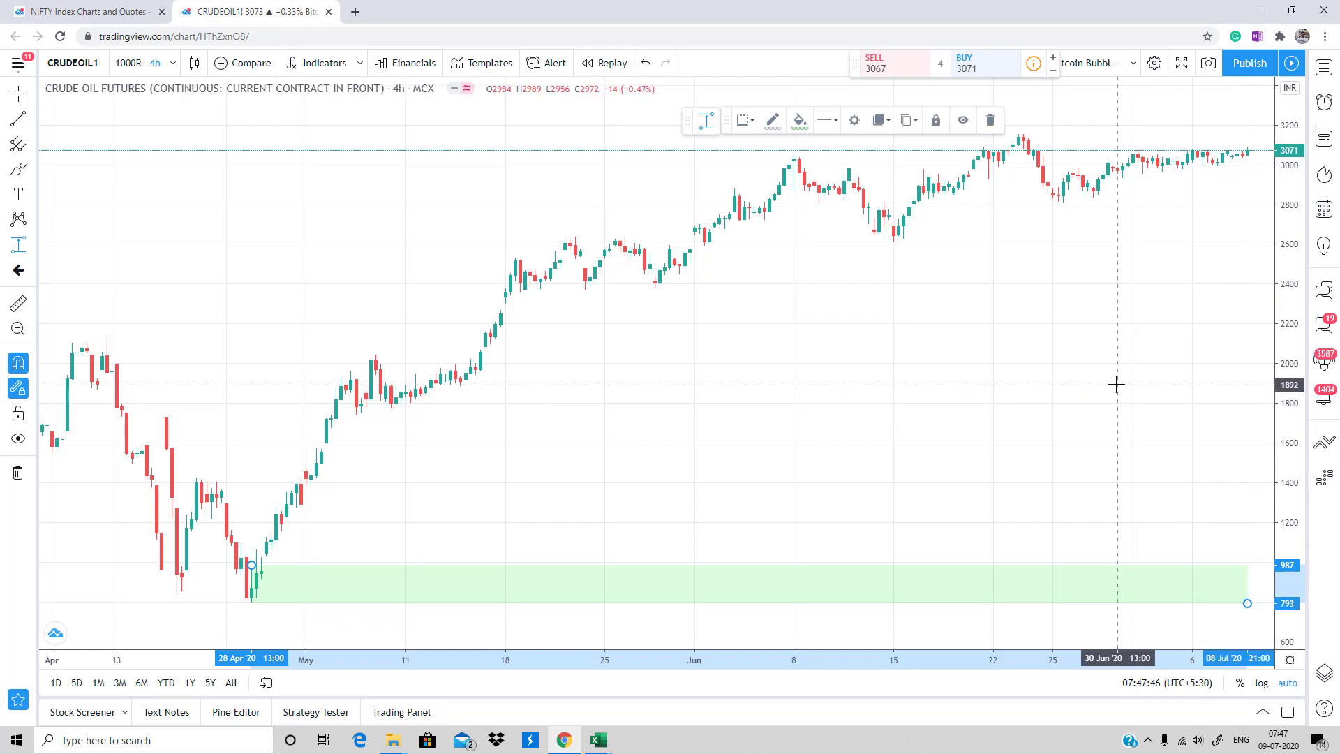
click(750, 123)
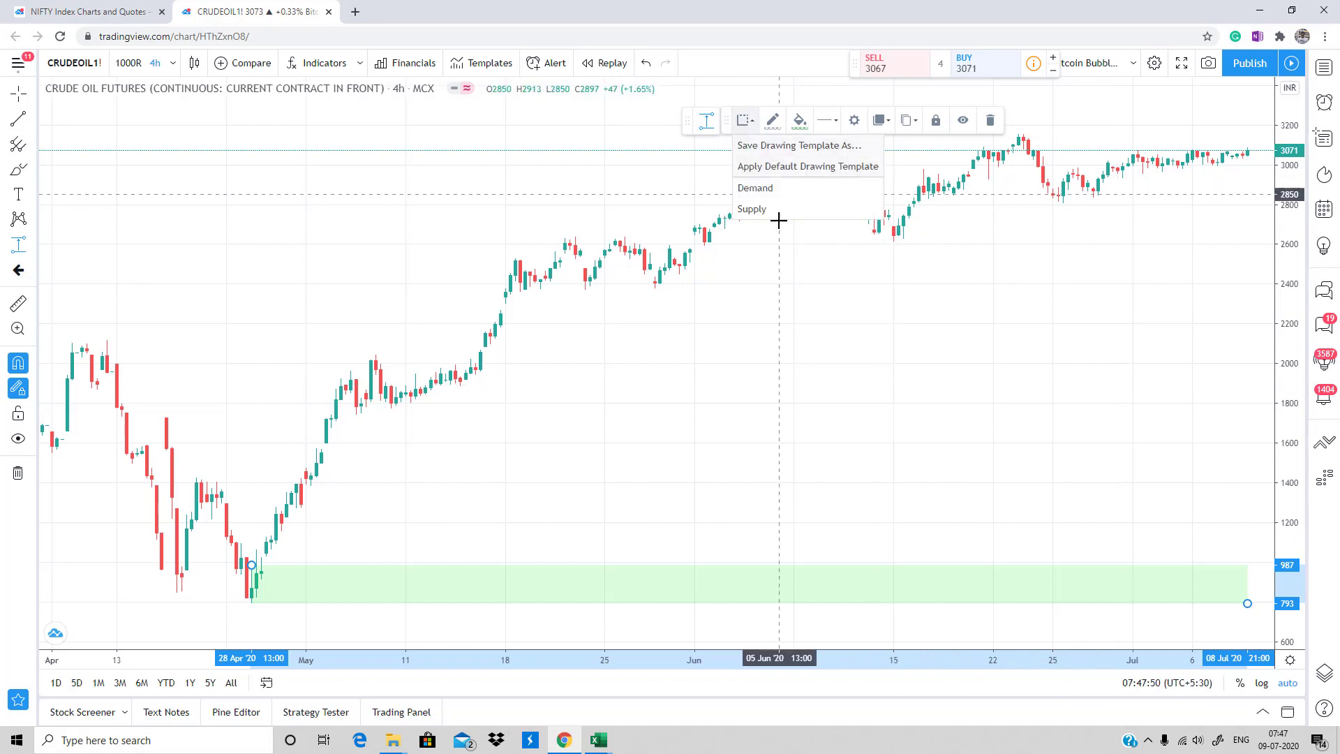
click(754, 188)
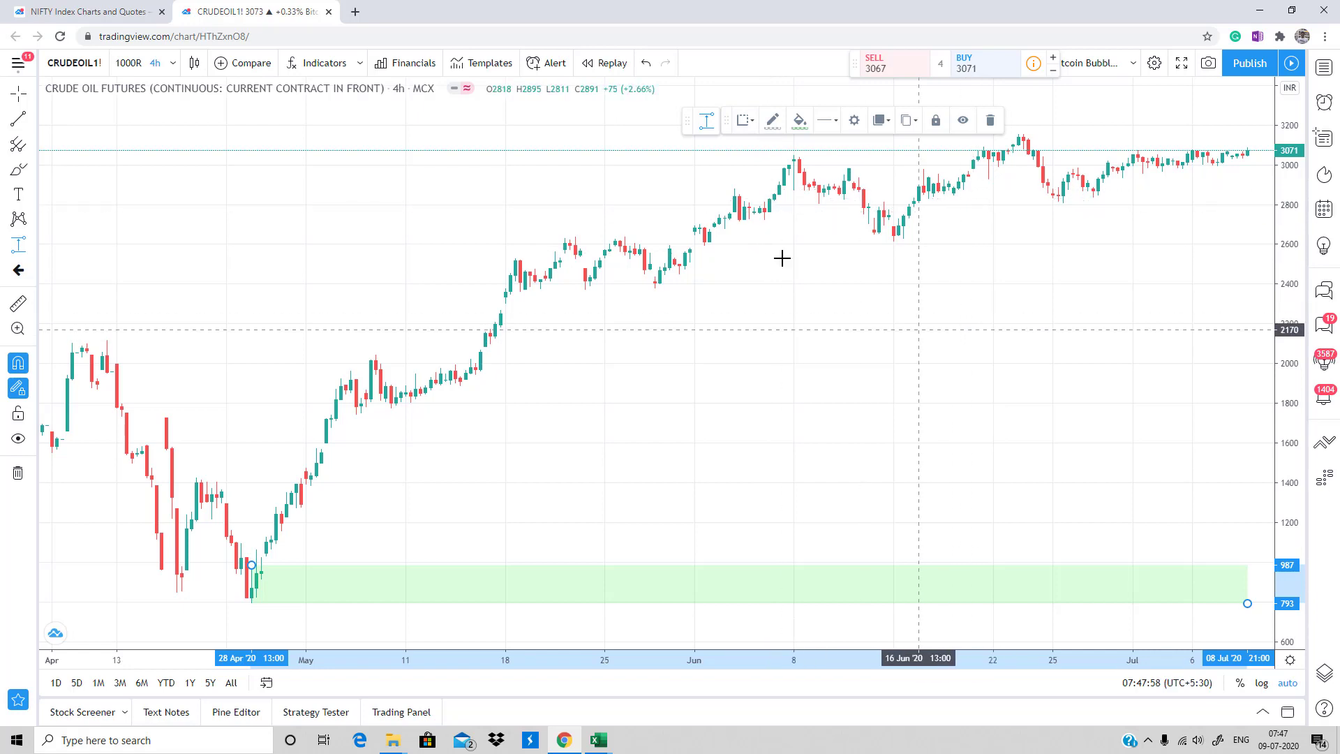
click(171, 66)
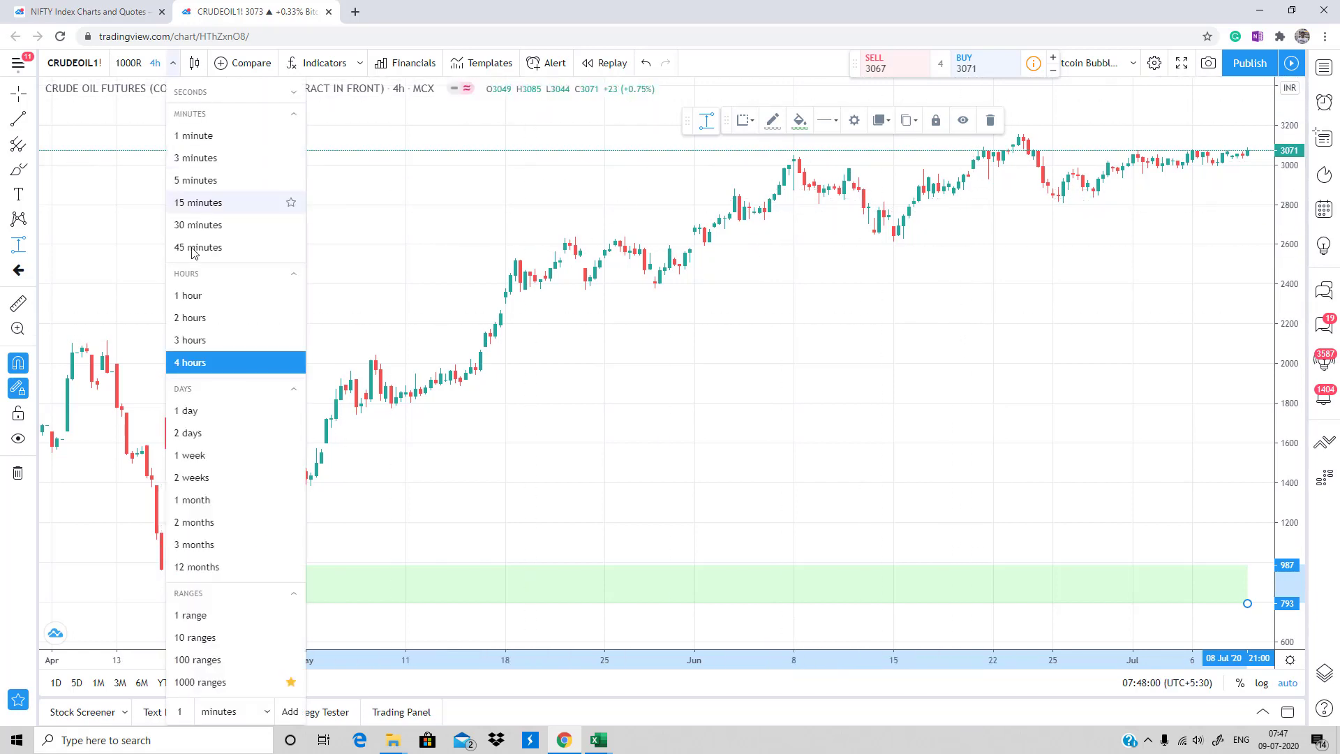
Step: Switch to 15-minute candles and draw a Supply-template zone from the 06 Jul high, 3074 to 3066
click(224, 204)
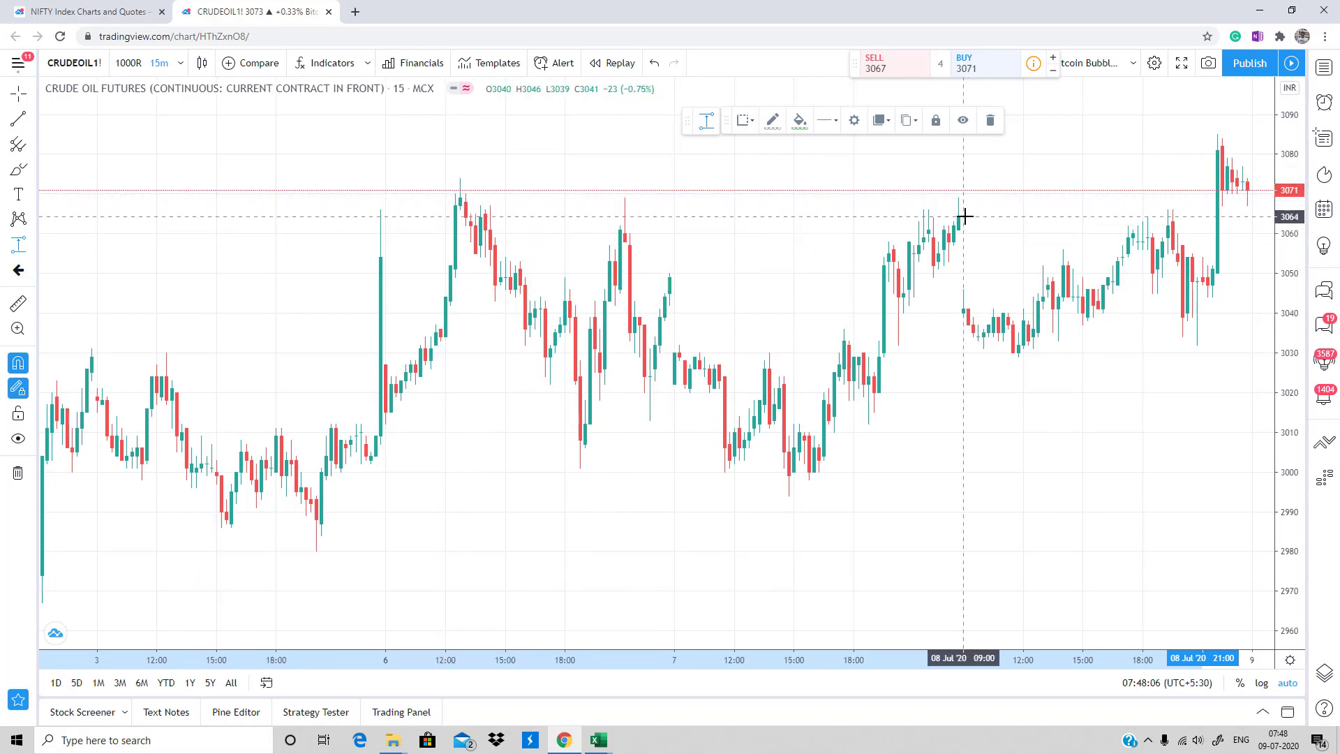
click(745, 121)
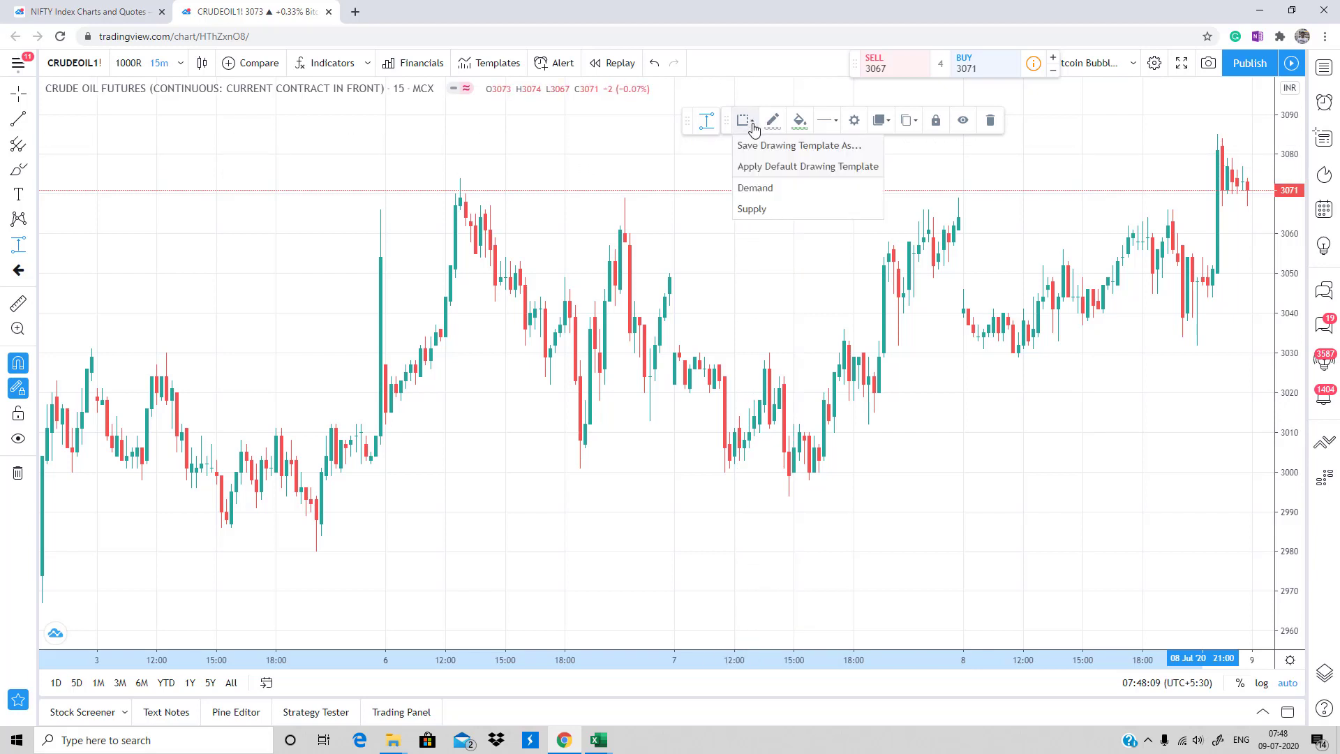
click(752, 208)
click(460, 179)
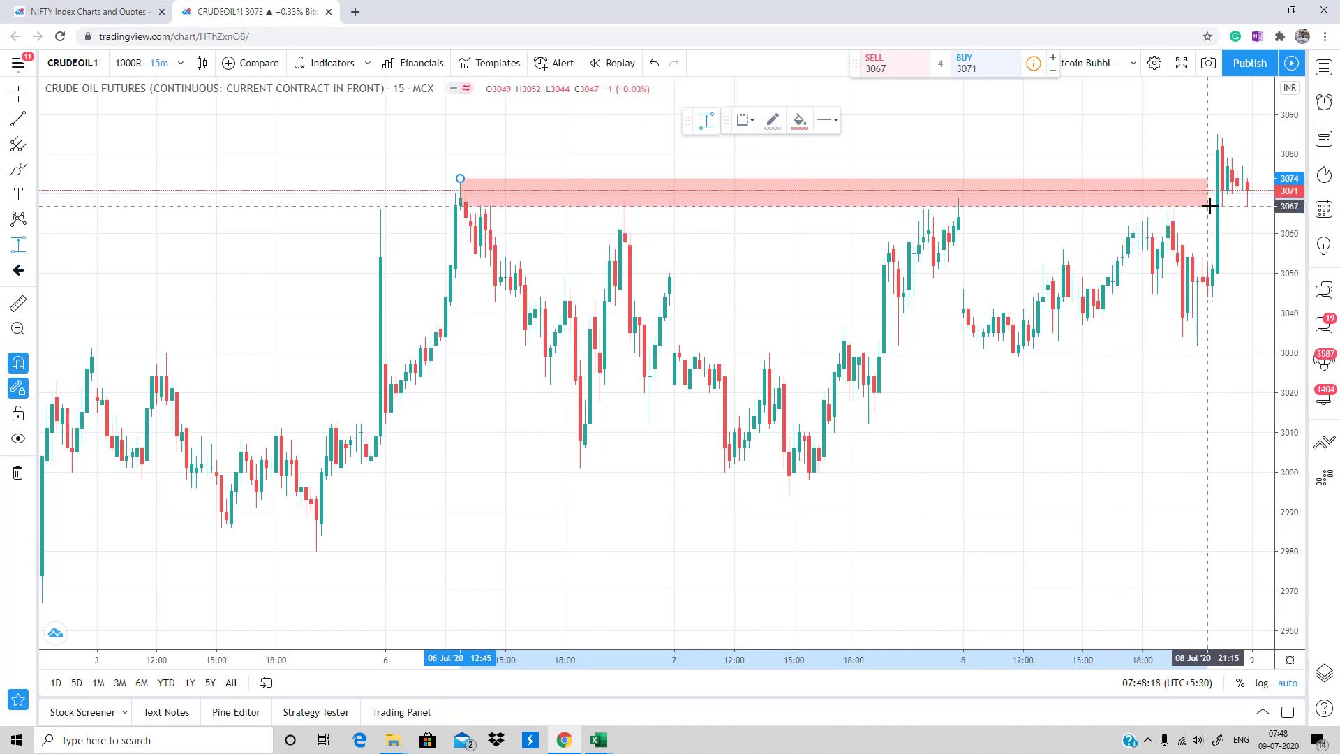
click(1201, 209)
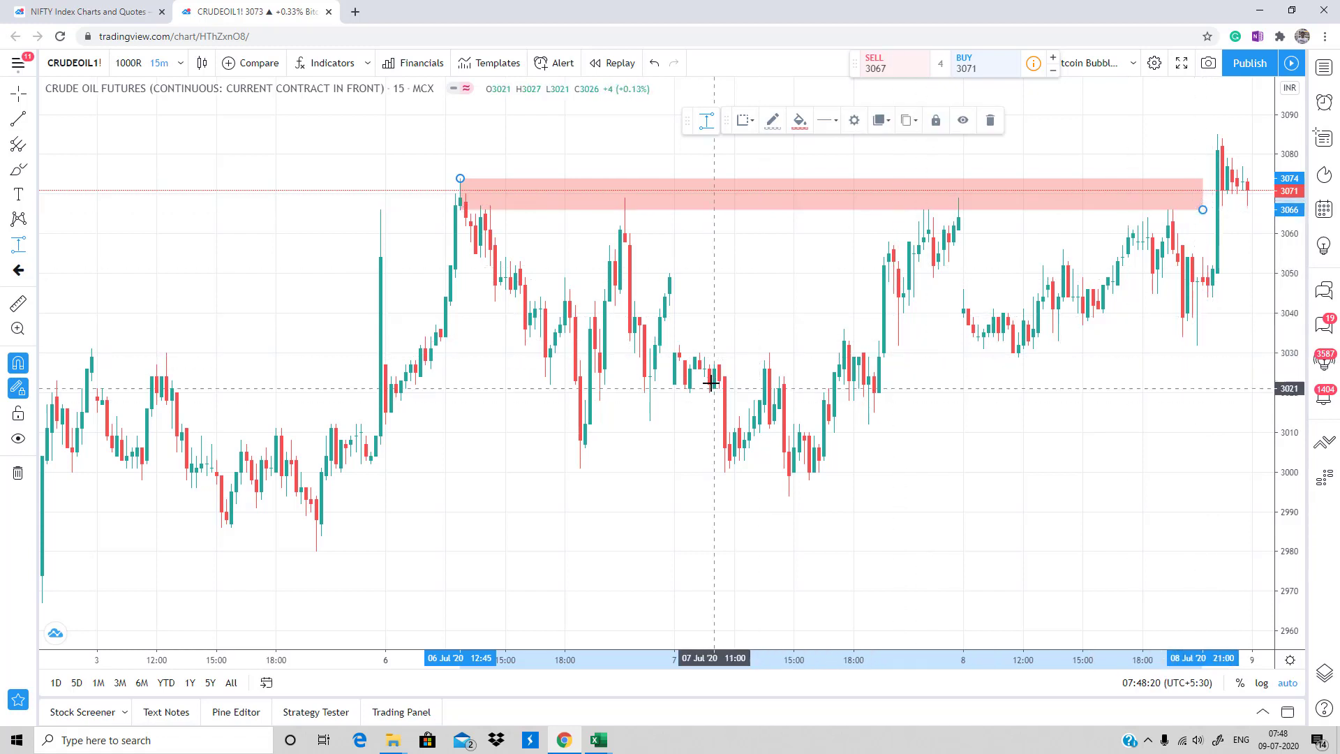